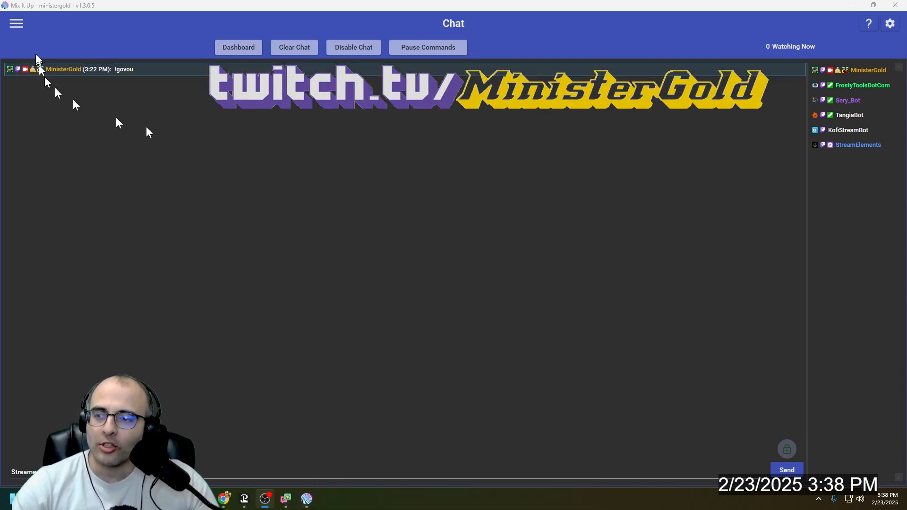
Step: Look at the Services page and open the About page to check the application info
{"action": "left_click", "coordinate": [18, 22]}
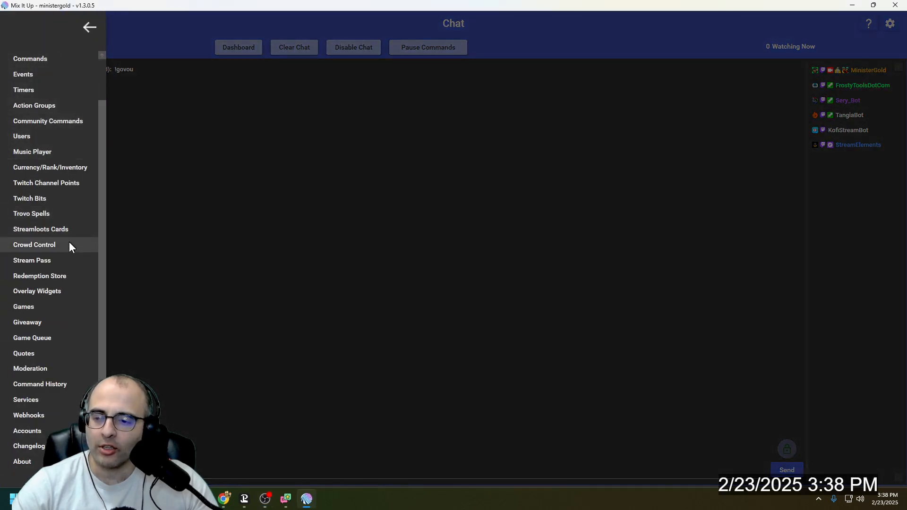
{"action": "left_click", "coordinate": [38, 399]}
{"action": "left_click", "coordinate": [18, 22]}
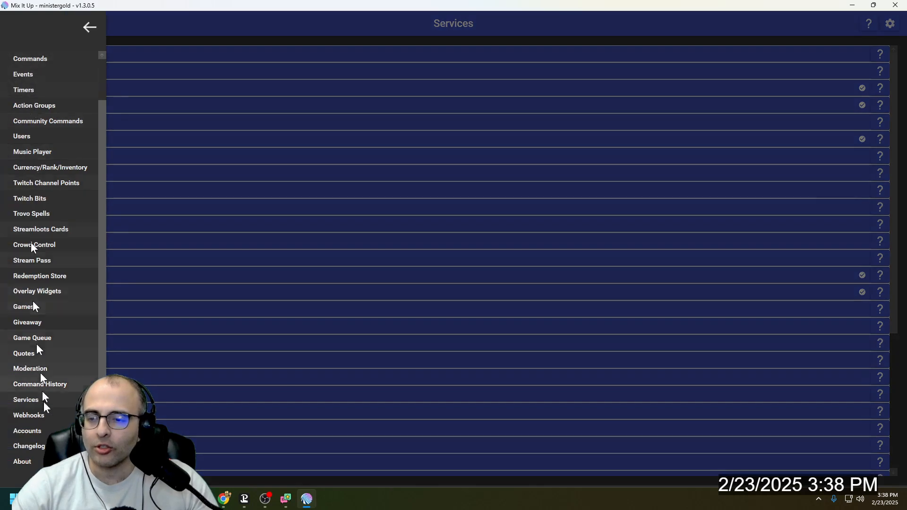
{"action": "left_click", "coordinate": [26, 459]}
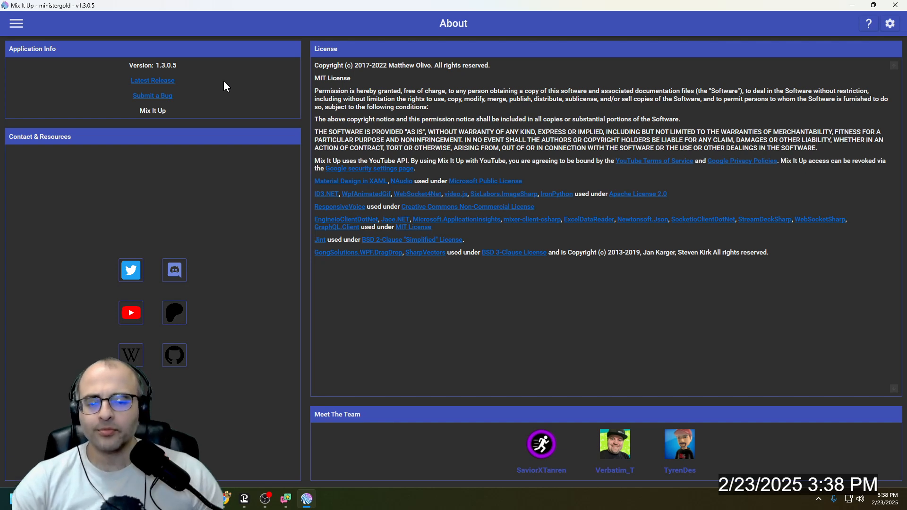
Step: On the Commands page, filter the commands by "aler" and open the ungrouped alerts command for editing
{"action": "left_click", "coordinate": [14, 23]}
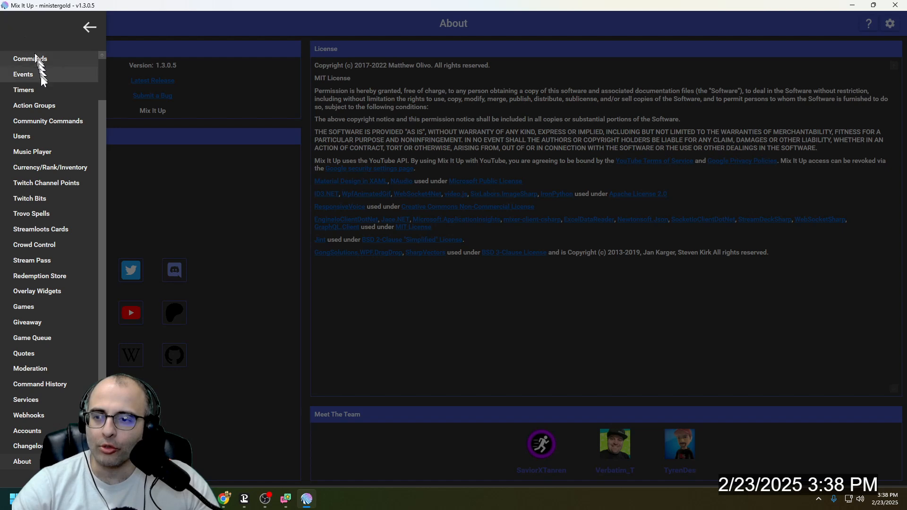
{"action": "scroll", "coordinate": [44, 104], "scroll_direction": "up", "scroll_amount": 2}
{"action": "left_click", "coordinate": [47, 102]}
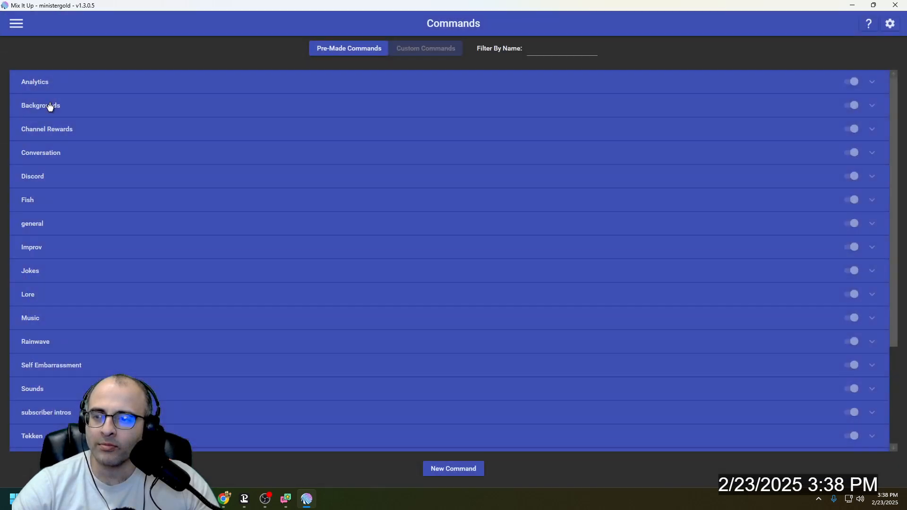
{"action": "left_click", "coordinate": [547, 50]}
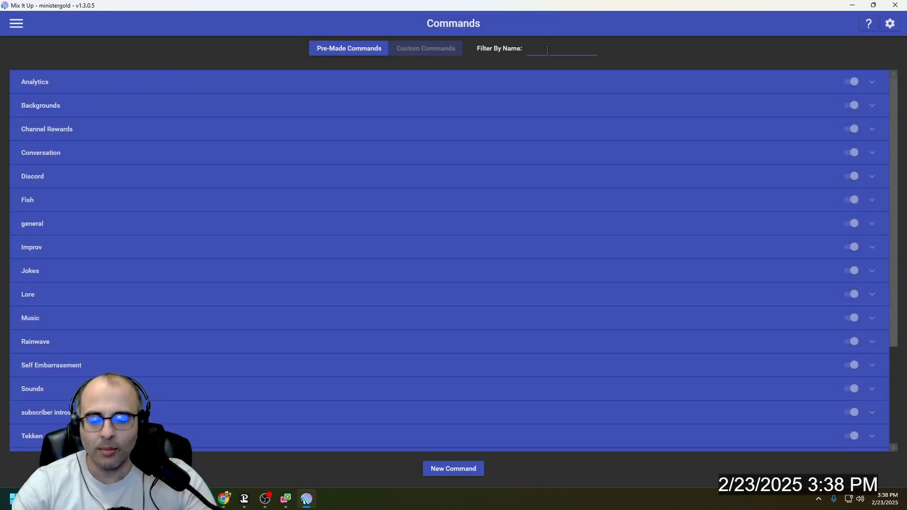
{"action": "type", "text": "aler"}
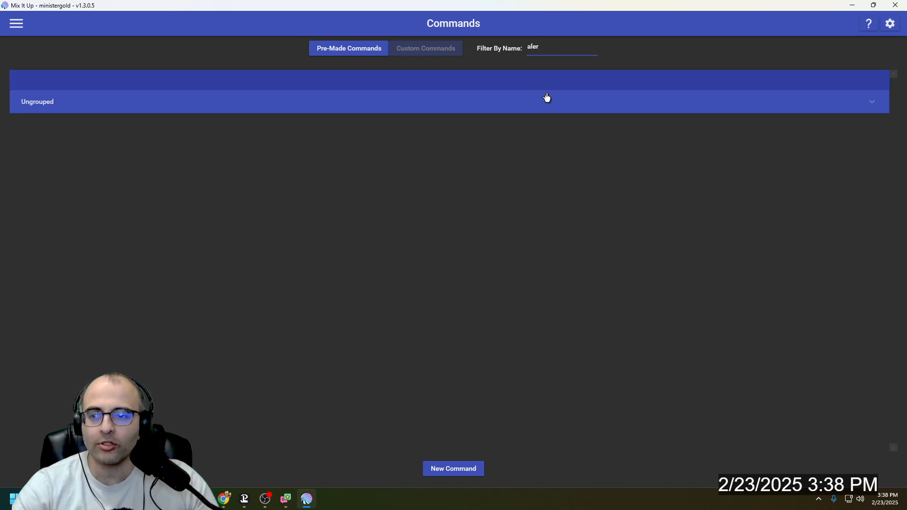
{"action": "left_click", "coordinate": [548, 98]}
{"action": "left_click", "coordinate": [823, 146]}
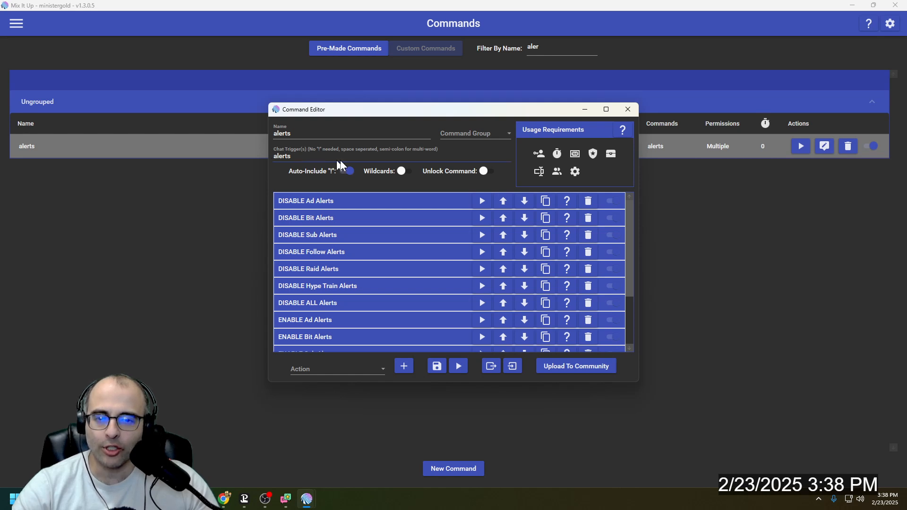
Step: Check the alerts command's user role requirements and maximize the Command Editor window
{"action": "left_click", "coordinate": [544, 158]}
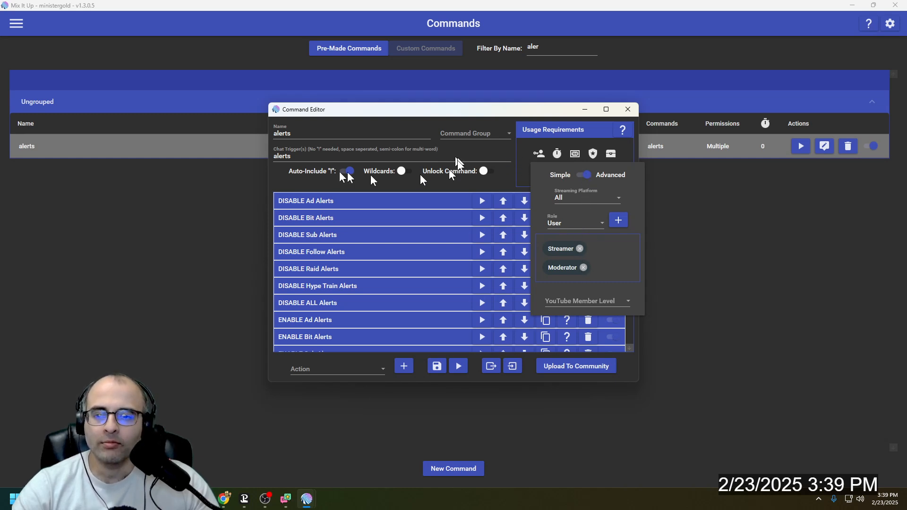
{"action": "left_click", "coordinate": [279, 177]}
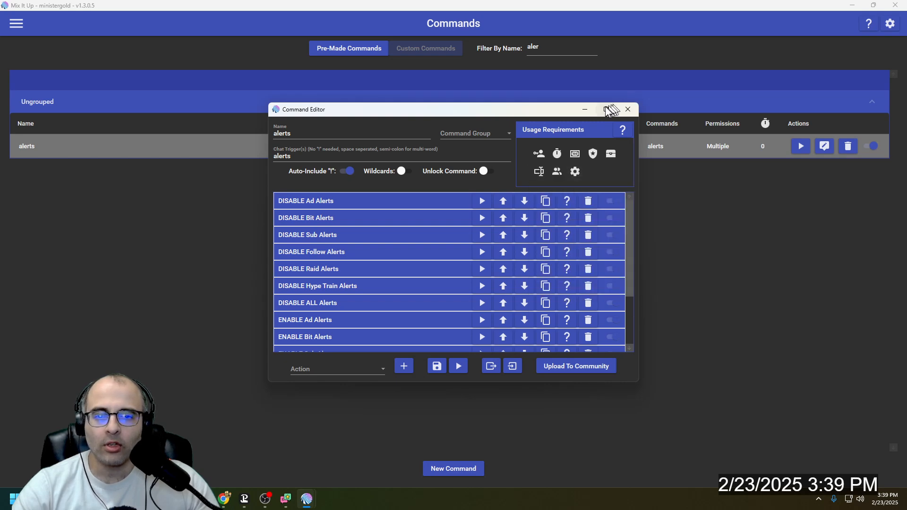
{"action": "left_click", "coordinate": [606, 109]}
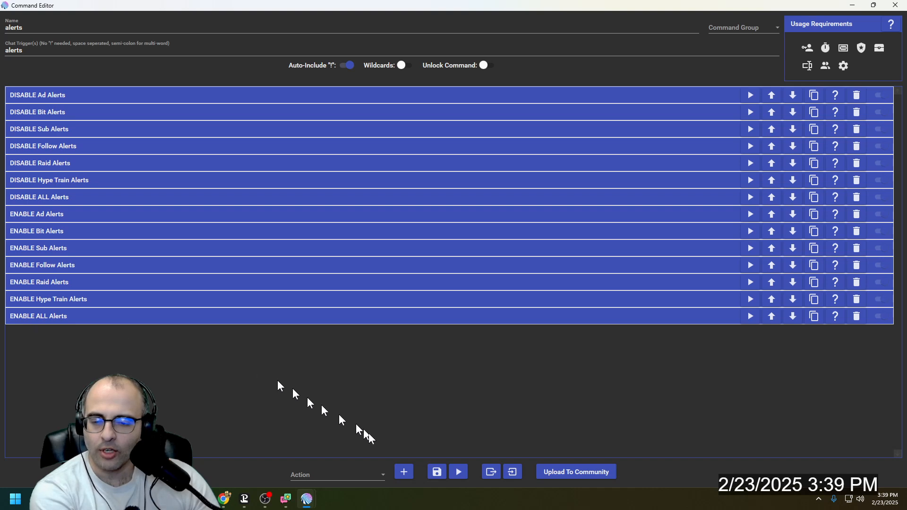
Step: Choose Conditional as the alerts command's action type, and Command as the action type inside the DISABLE Ad Alerts conditional
{"action": "left_click", "coordinate": [354, 474]}
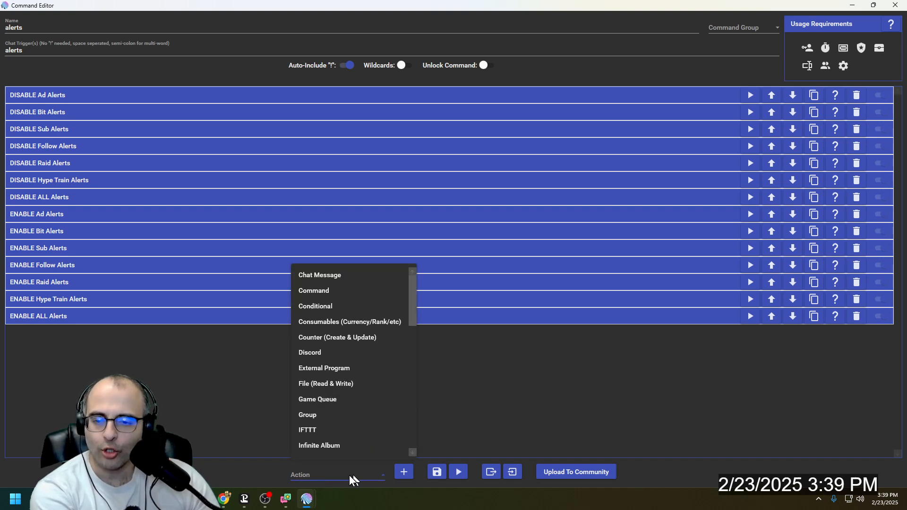
{"action": "left_click", "coordinate": [347, 310]}
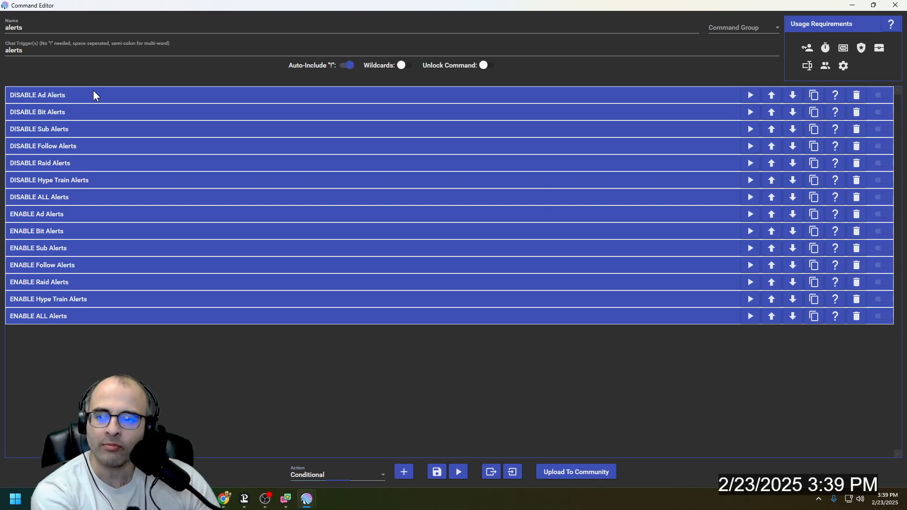
{"action": "left_click", "coordinate": [94, 92]}
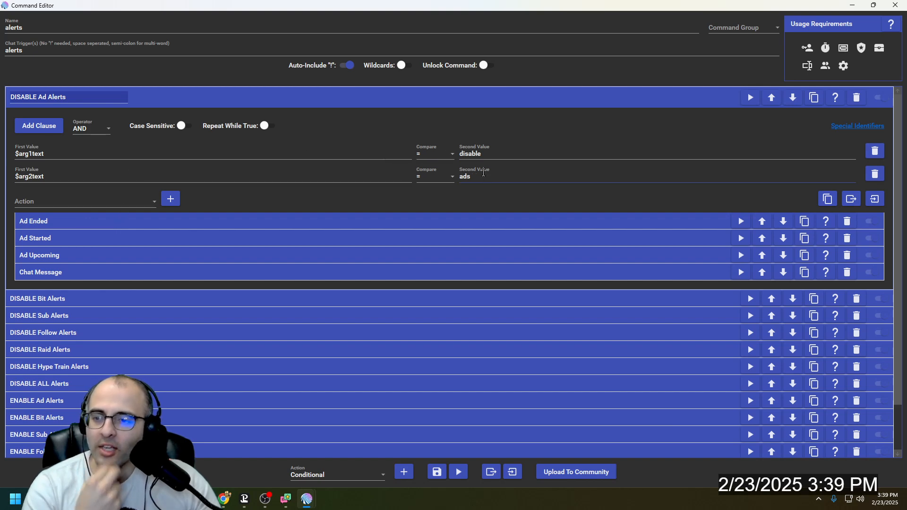
{"action": "left_click", "coordinate": [81, 202]}
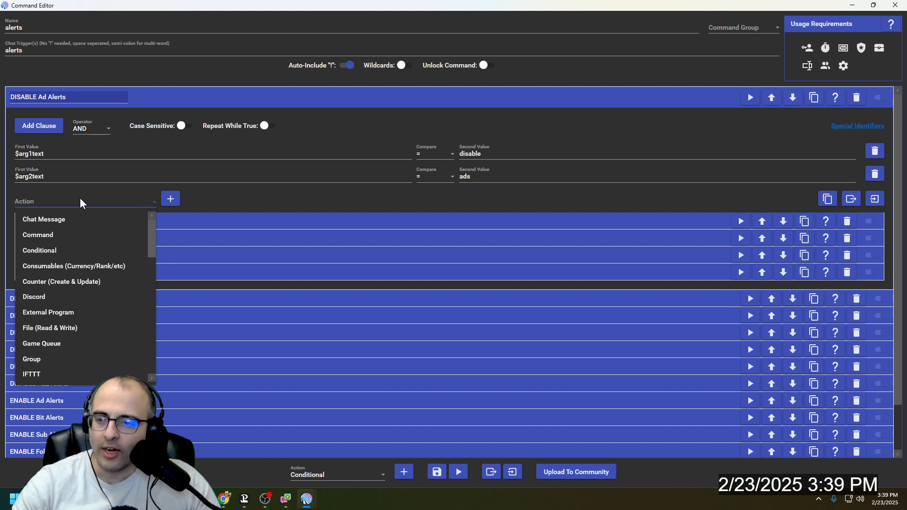
{"action": "left_click", "coordinate": [66, 237]}
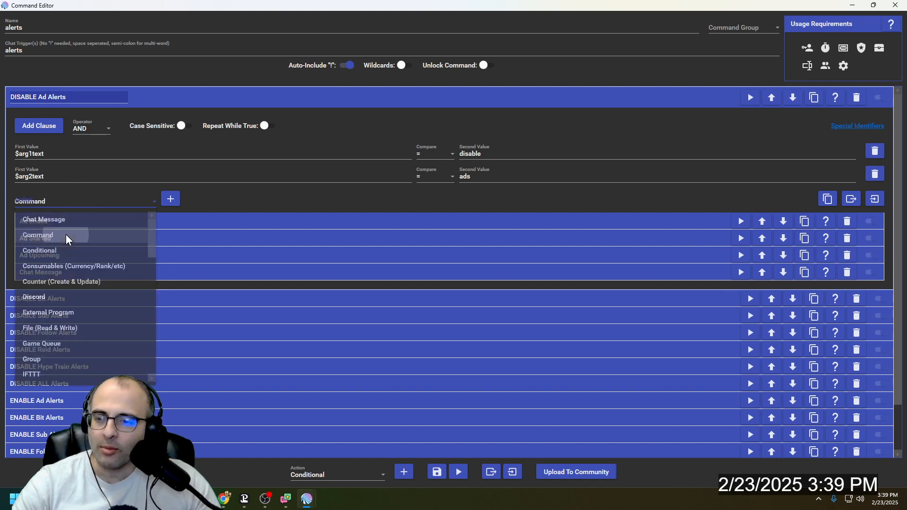
Step: Expand the Ad Ended, Ad Started and Ad Upcoming actions to review their type and event command, and collapse them again
{"action": "left_click", "coordinate": [241, 226]}
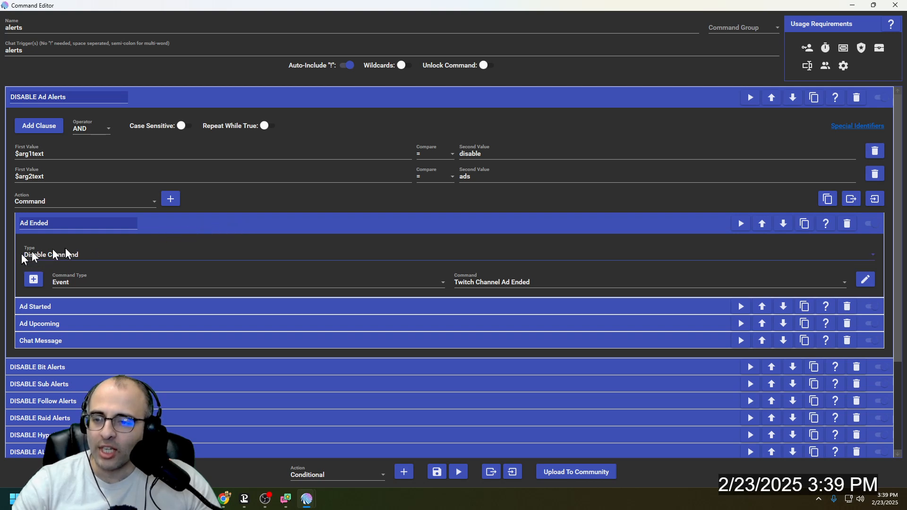
{"action": "left_click", "coordinate": [89, 284]}
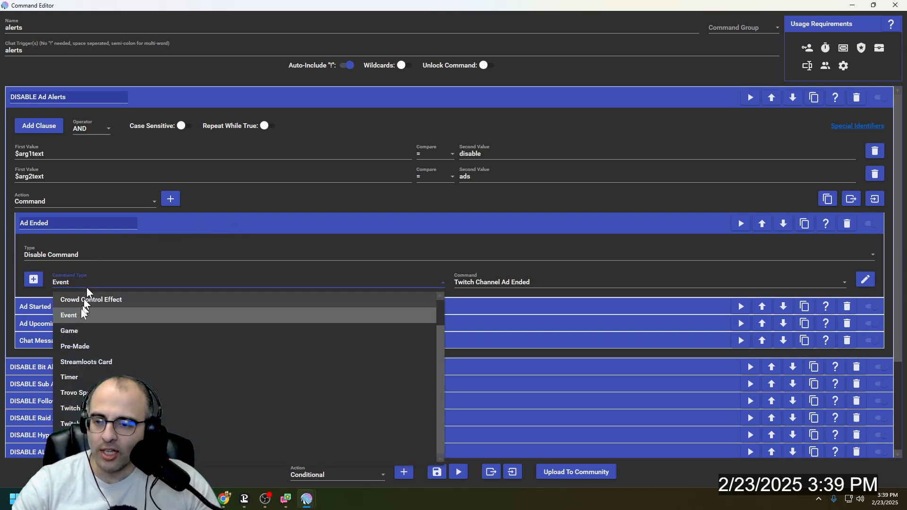
{"action": "left_click", "coordinate": [81, 315]}
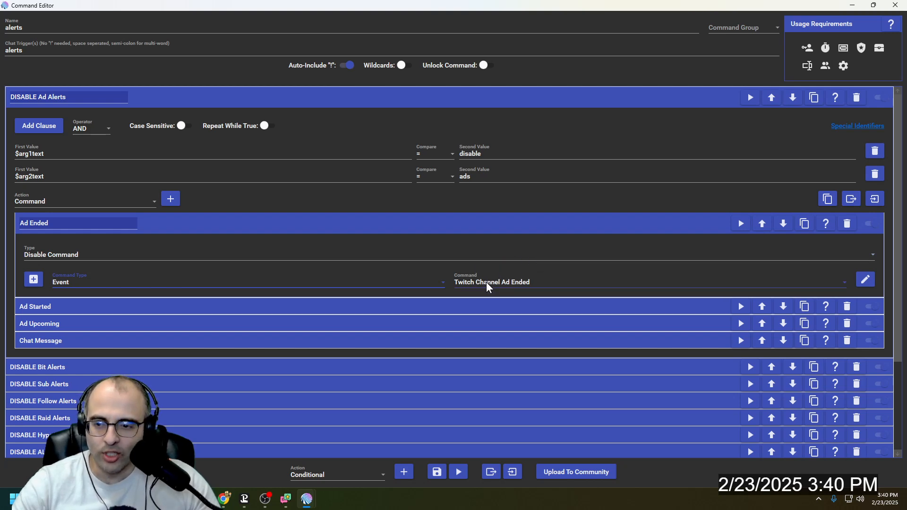
{"action": "left_click", "coordinate": [393, 309]}
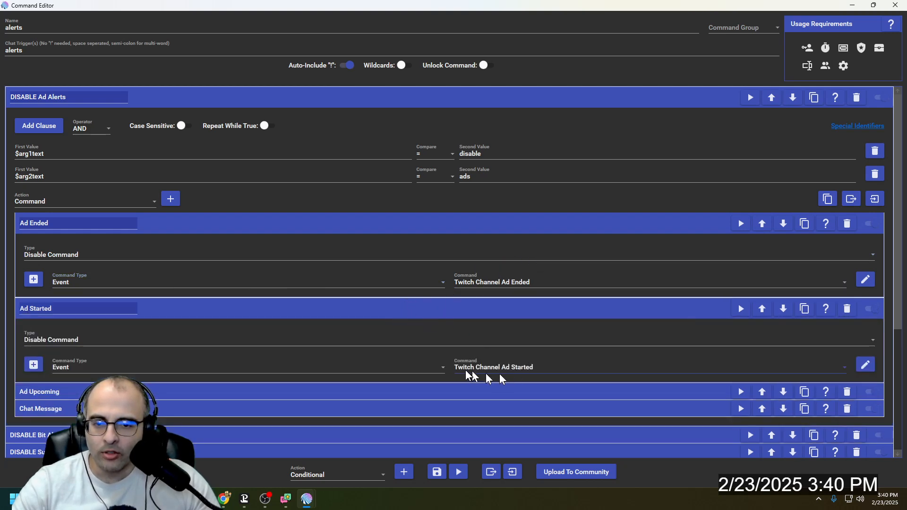
{"action": "left_click", "coordinate": [302, 392]}
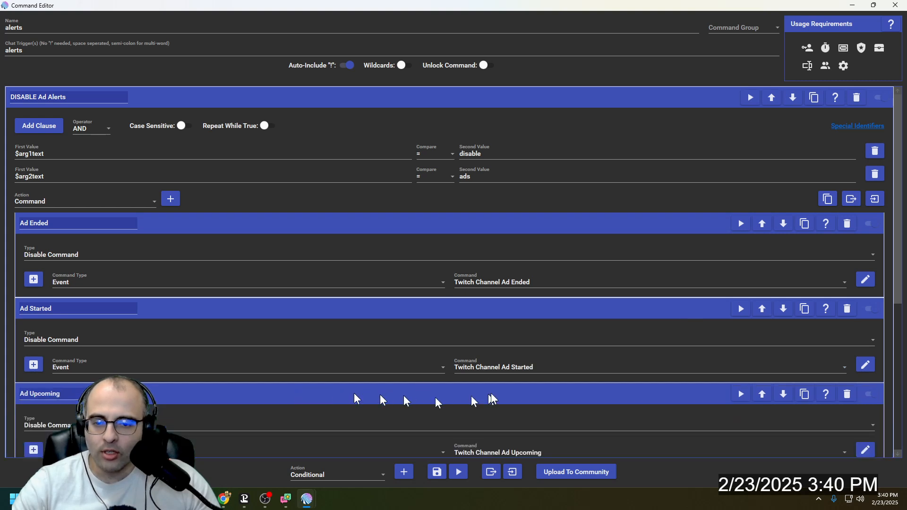
{"action": "scroll", "coordinate": [491, 399], "scroll_direction": "down", "scroll_amount": 1}
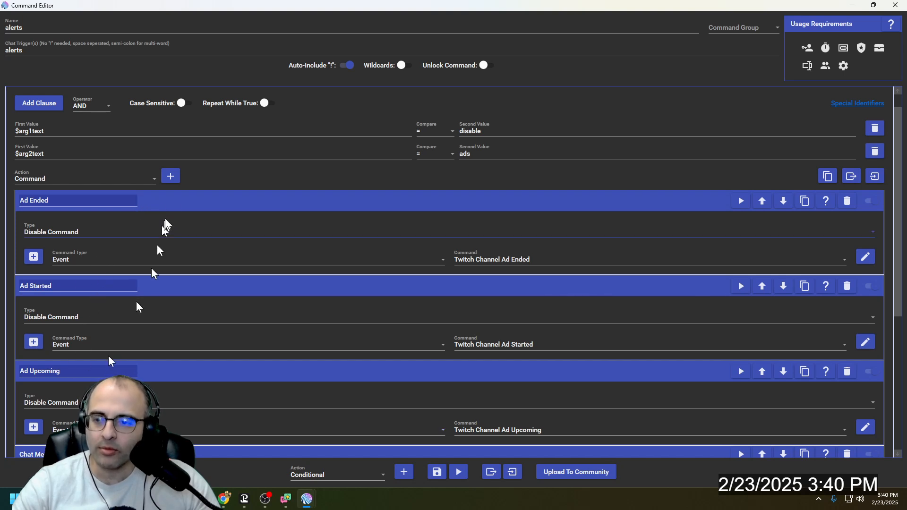
{"action": "left_click", "coordinate": [171, 200]}
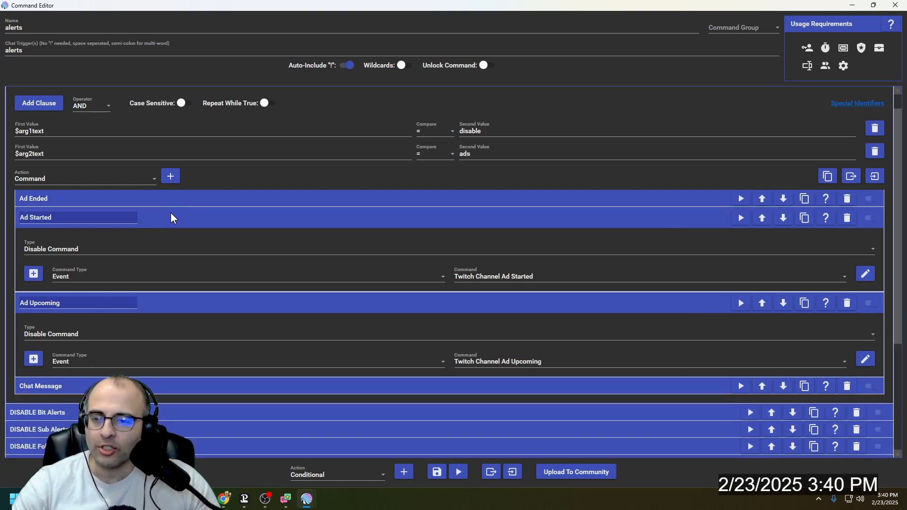
{"action": "left_click", "coordinate": [171, 213]}
{"action": "left_click", "coordinate": [161, 233]}
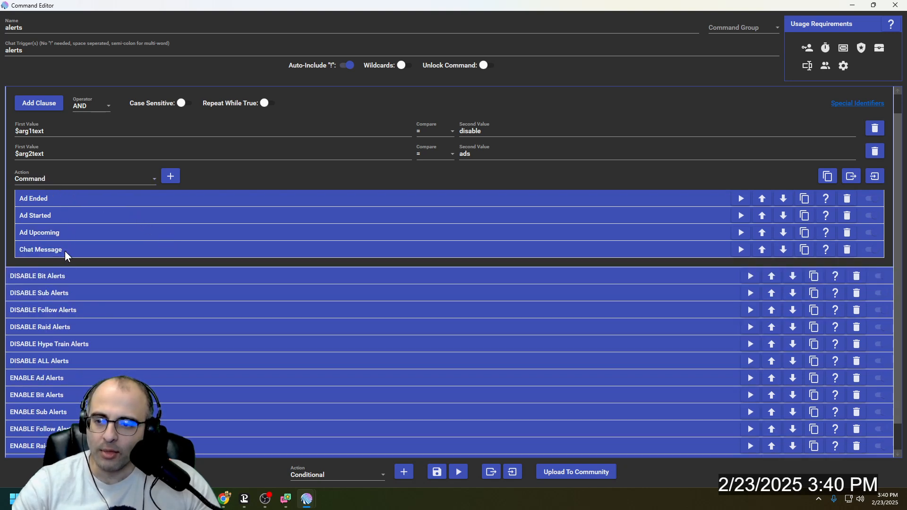
Step: Choose Chat Message as the action type in DISABLE Ad Alerts and review the text of its existing Chat Message action
{"action": "left_click", "coordinate": [50, 178]}
{"action": "scroll", "coordinate": [55, 203], "scroll_direction": "up", "scroll_amount": 1}
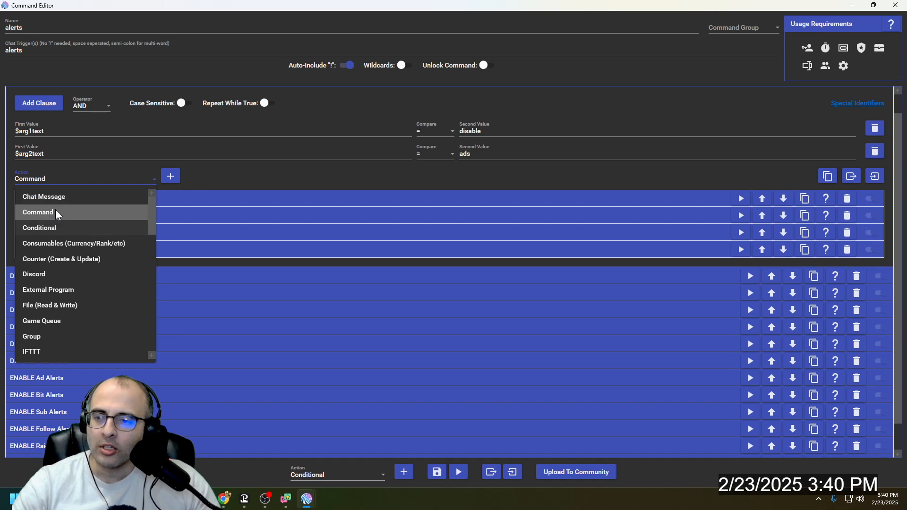
{"action": "left_click", "coordinate": [58, 197]}
{"action": "left_click", "coordinate": [137, 253]}
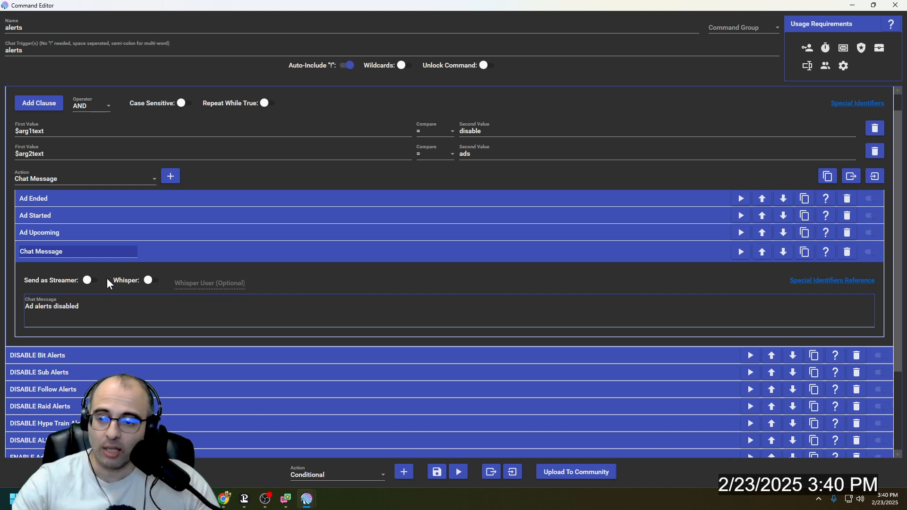
{"action": "left_click", "coordinate": [162, 251]}
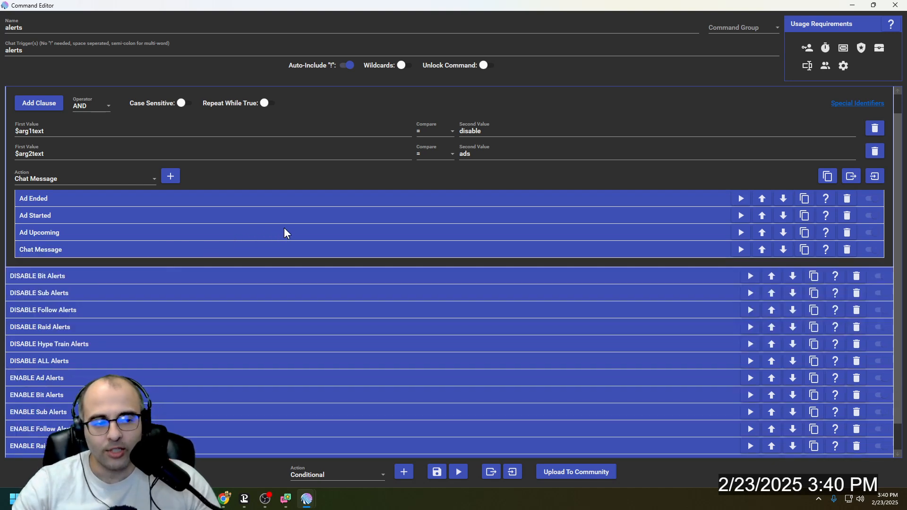
Step: Collapse the DISABLE Ad Alerts conditional and expand DISABLE Bit Alerts to review its clauses
{"action": "scroll", "coordinate": [288, 238], "scroll_direction": "up", "scroll_amount": 1}
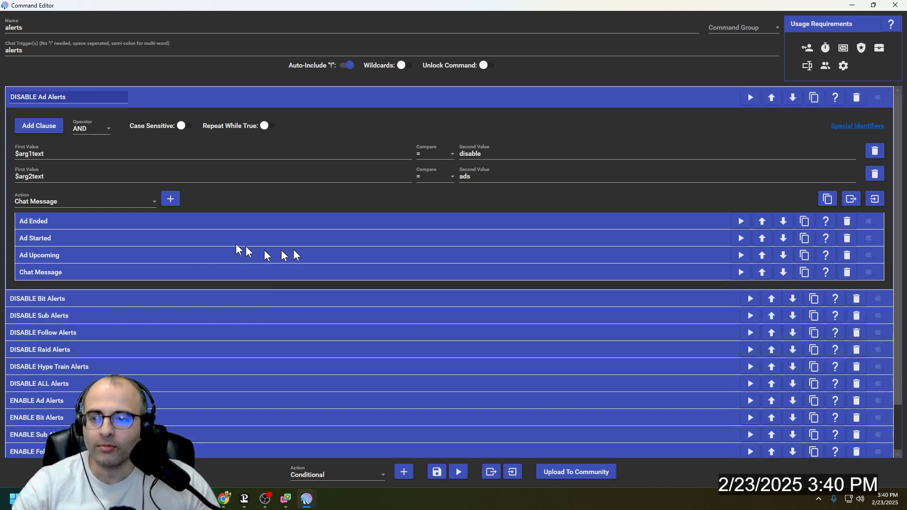
{"action": "left_click", "coordinate": [174, 98]}
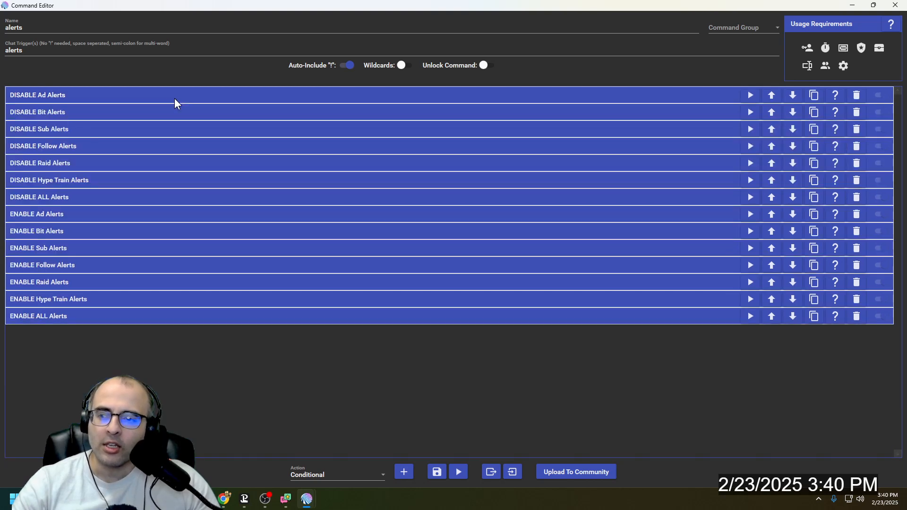
{"action": "left_click", "coordinate": [68, 112]}
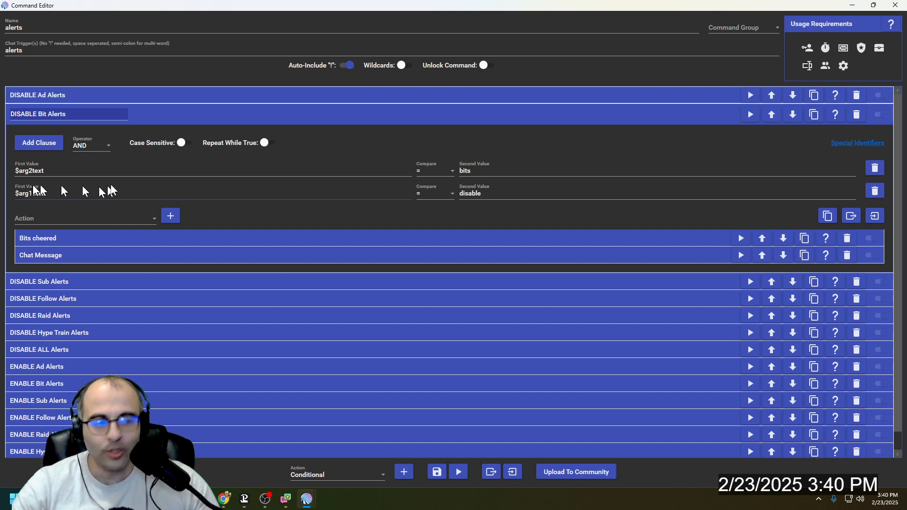
Step: Switch to the stream chat window, send the /clear command and reload the chat so its history is emptied
{"action": "left_click", "coordinate": [265, 499]}
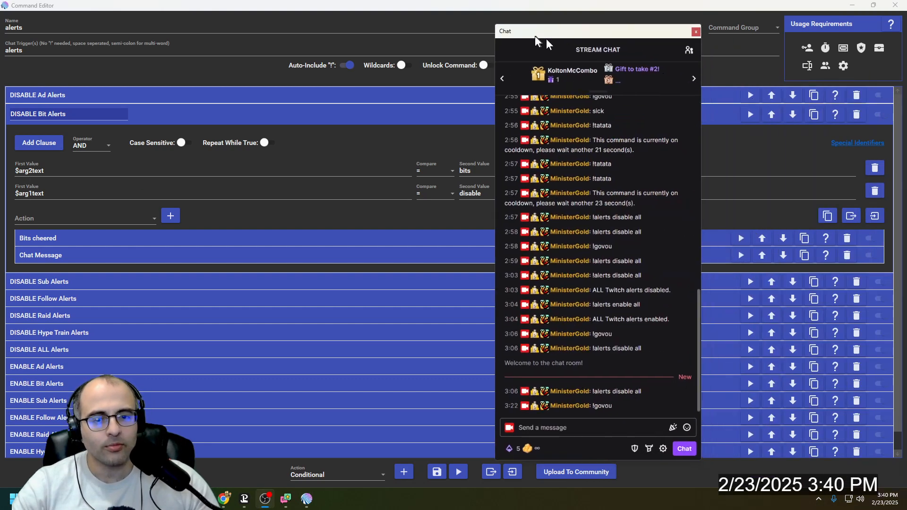
{"action": "left_click", "coordinate": [556, 430]}
{"action": "type", "text": "/"}
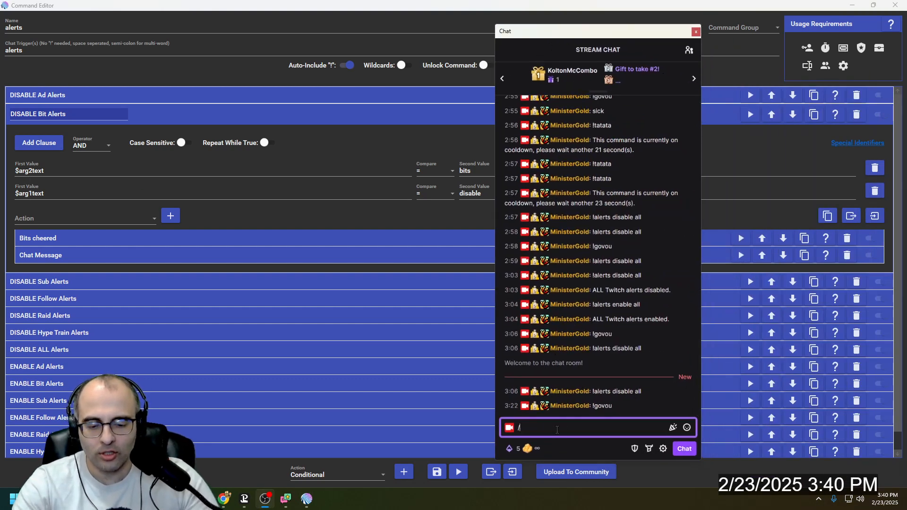
{"action": "type", "text": "clear"}
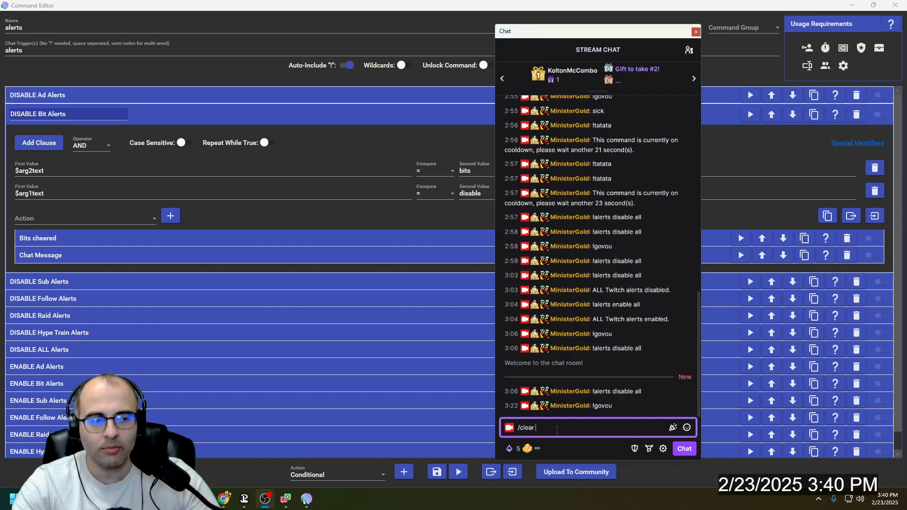
{"action": "key", "text": "Return"}
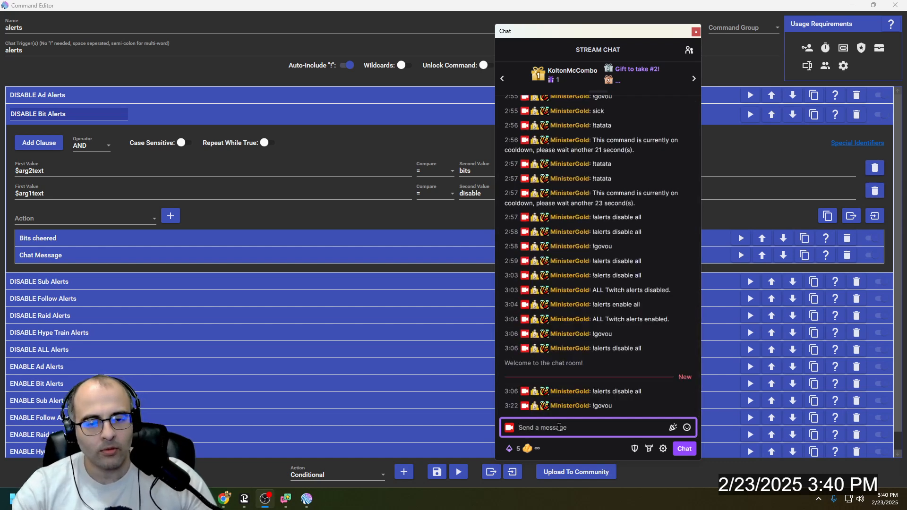
{"action": "right_click", "coordinate": [600, 398]}
{"action": "left_click", "coordinate": [621, 319]}
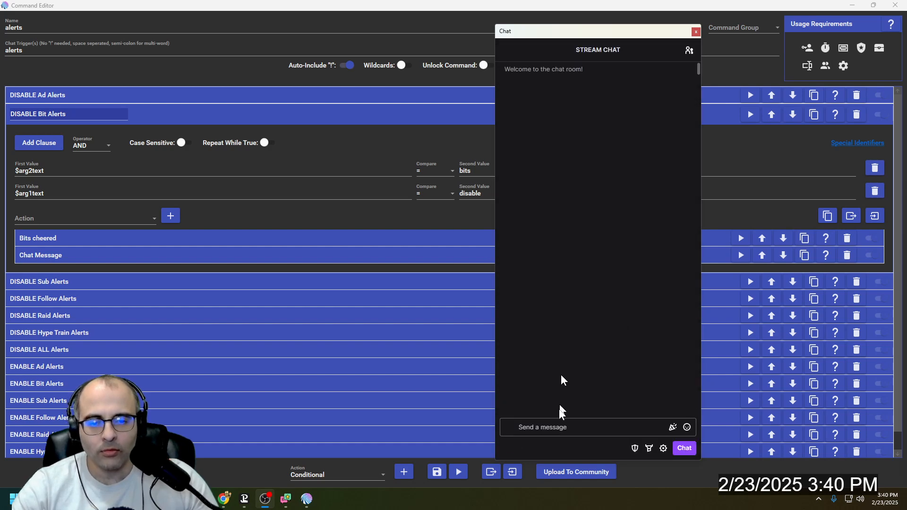
Step: Activate the chat message box, enlarge the chat text and widen the chat window so messages fit on one line
{"action": "left_click", "coordinate": [557, 431]}
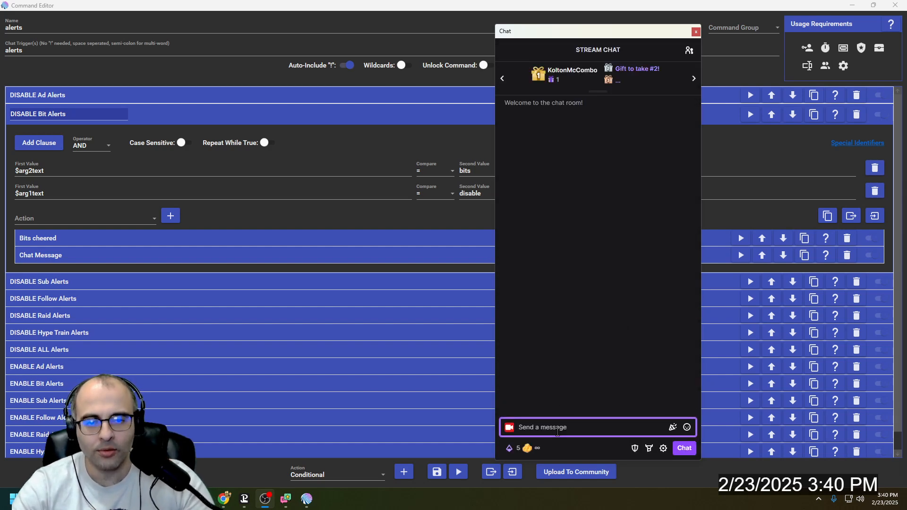
{"action": "scroll", "coordinate": [557, 432], "scroll_direction": "up", "scroll_amount": 4}
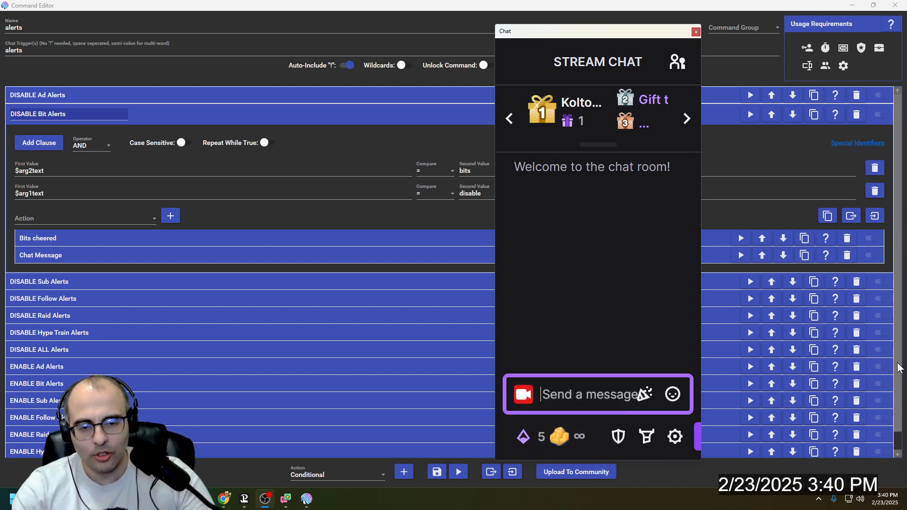
{"action": "key", "text": "ctrl+minus"}
{"action": "key", "text": "ctrl+minus"}
{"action": "key", "text": "ctrl+plus"}
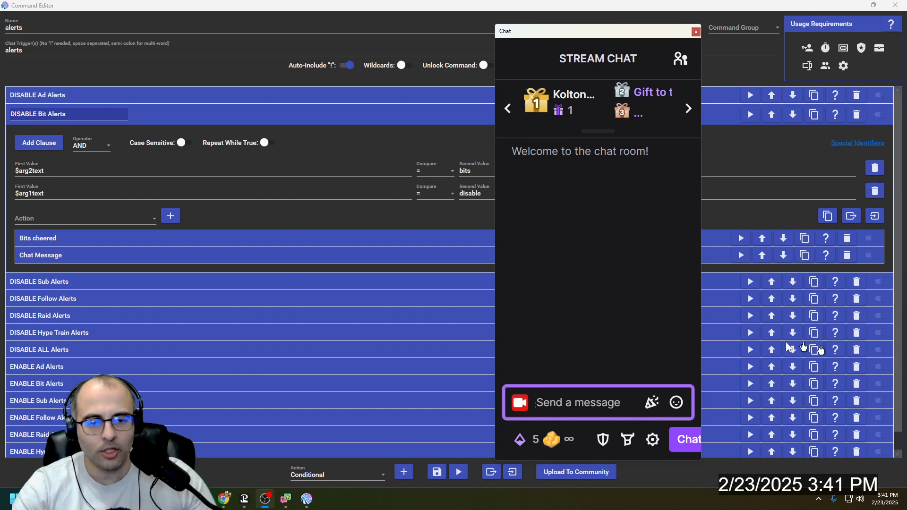
{"action": "left_click_drag", "start_coordinate": [702, 300], "coordinate": [799, 304]}
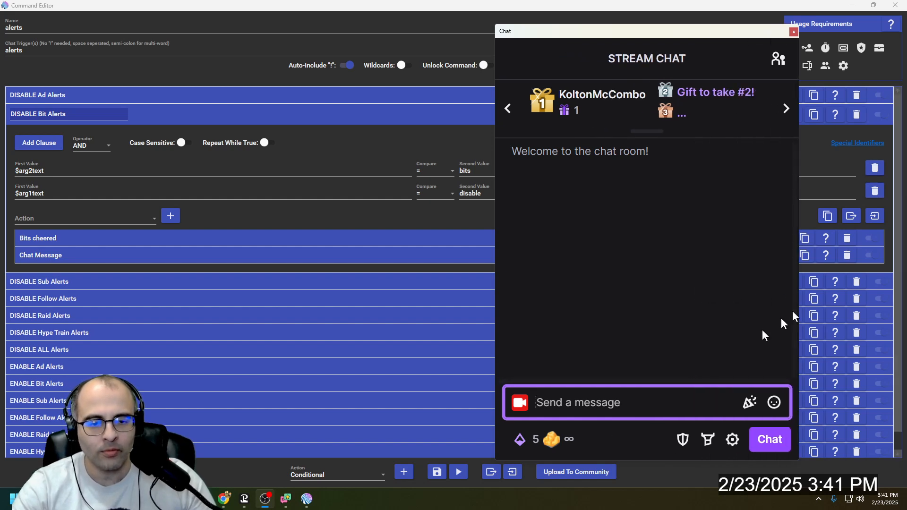
Step: Send the chat commands "!alerts disable ads" and "!alerts enable ads" to demonstrate switching the ad alerts off and on
{"action": "type", "text": "!alerts disable ads"}
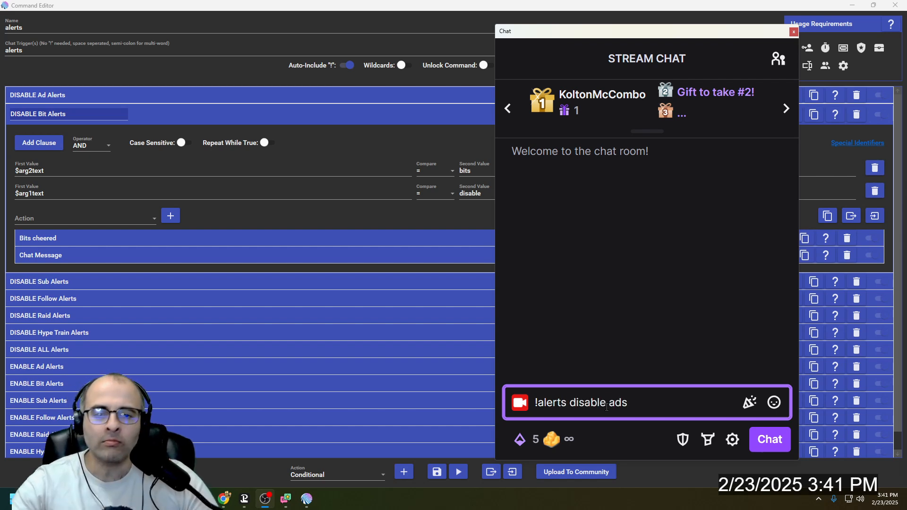
{"action": "key", "text": "Return"}
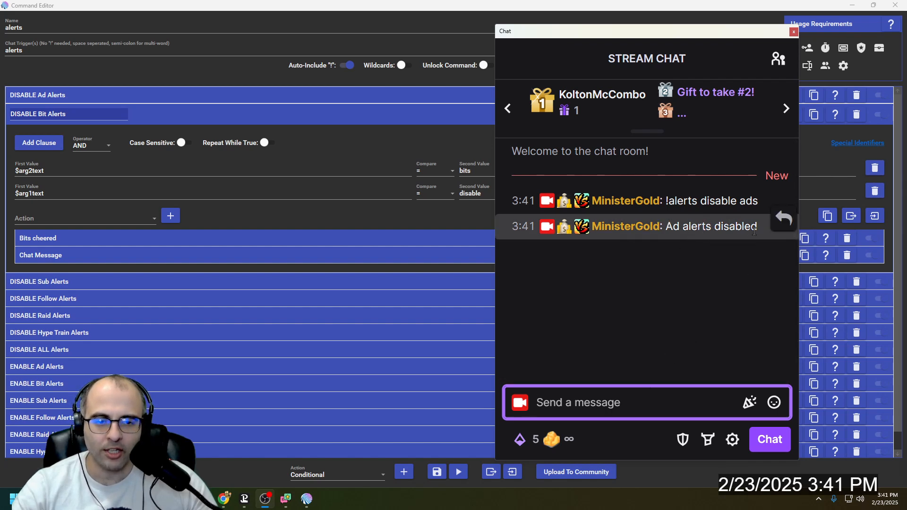
{"action": "type", "text": "!alerts e"}
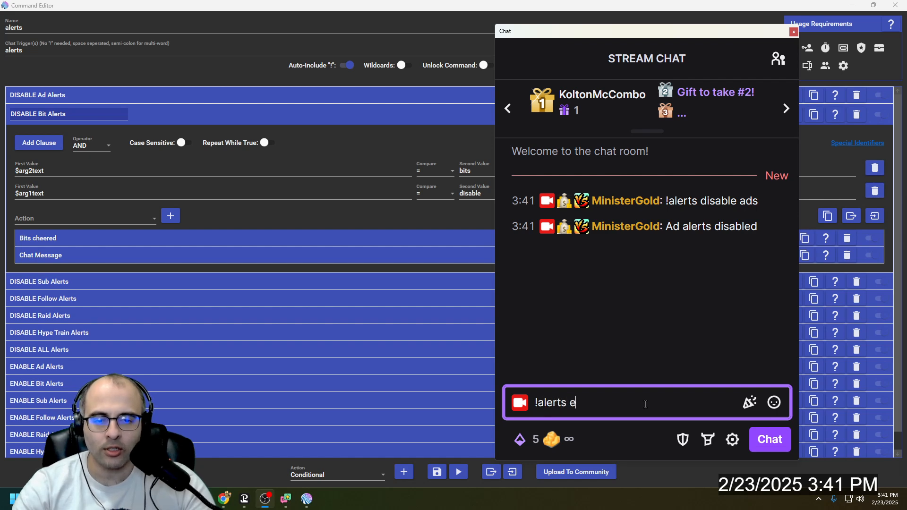
{"action": "type", "text": "nable ads"}
{"action": "key", "text": "Return"}
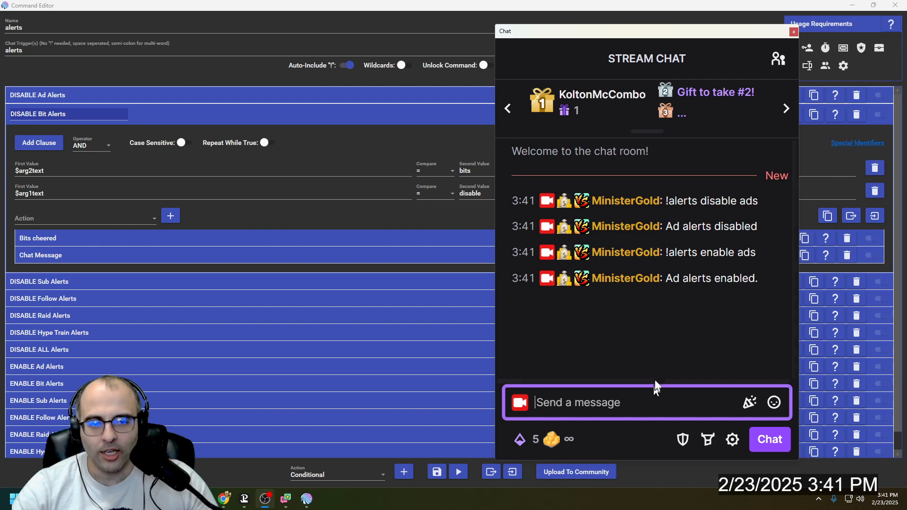
Step: Highlight the arguments "disable" and "ads" in the first sent command, and move the chat window away from the Command Editor
{"action": "left_click_drag", "start_coordinate": [702, 201], "coordinate": [724, 198]}
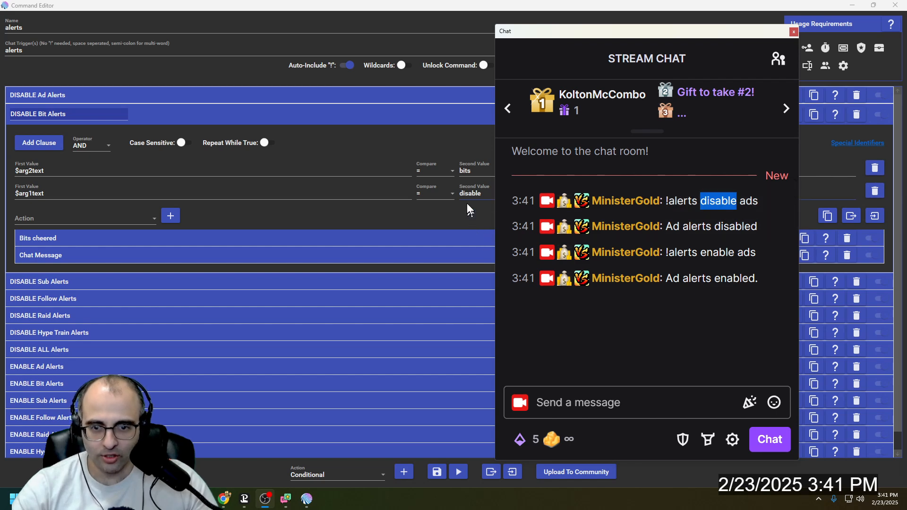
{"action": "left_click", "coordinate": [742, 202]}
{"action": "left_click_drag", "start_coordinate": [742, 202], "coordinate": [754, 200]}
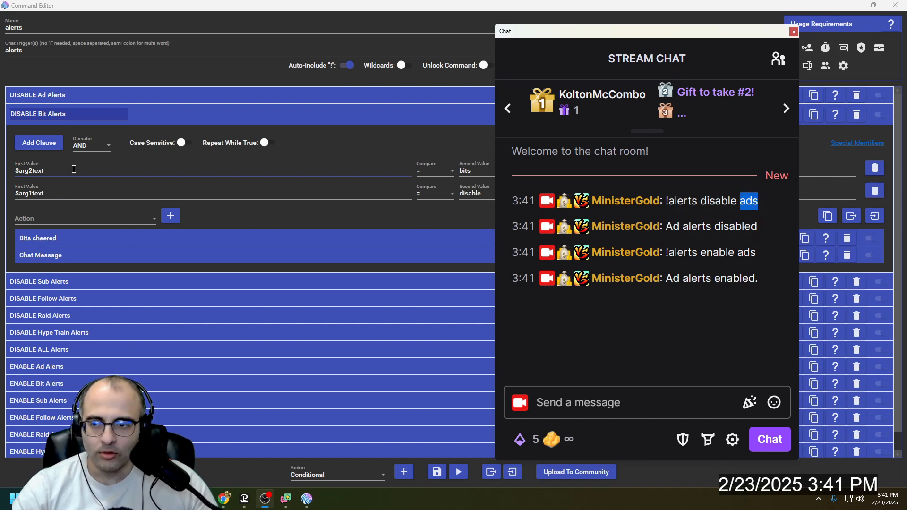
{"action": "left_click_drag", "start_coordinate": [601, 31], "coordinate": [906, 70]}
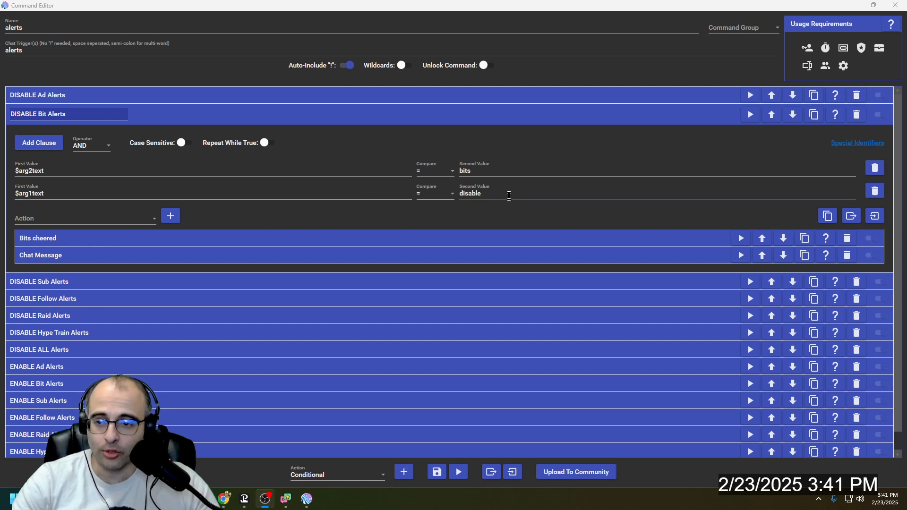
Step: Review the Bits cheered action's event command and the Chat Message text in DISABLE Bit Alerts, and collapse the conditional
{"action": "left_click", "coordinate": [169, 241]}
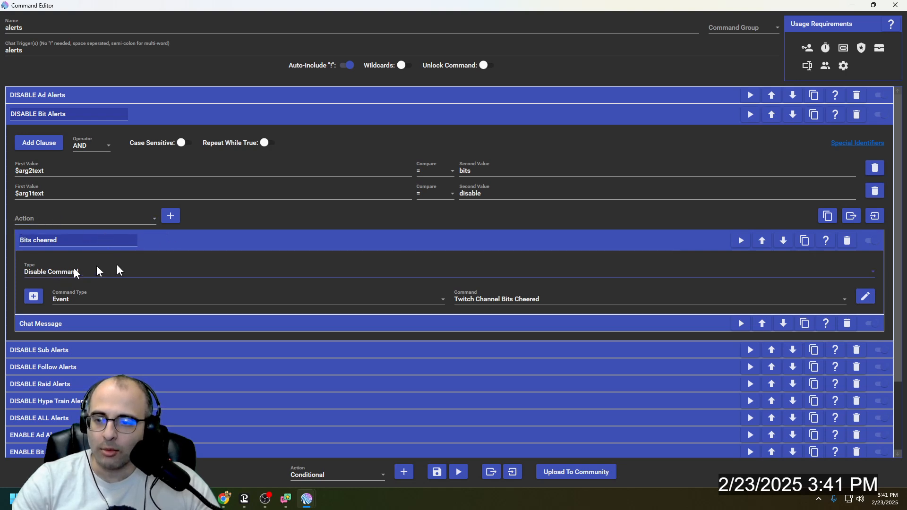
{"action": "left_click", "coordinate": [544, 299]}
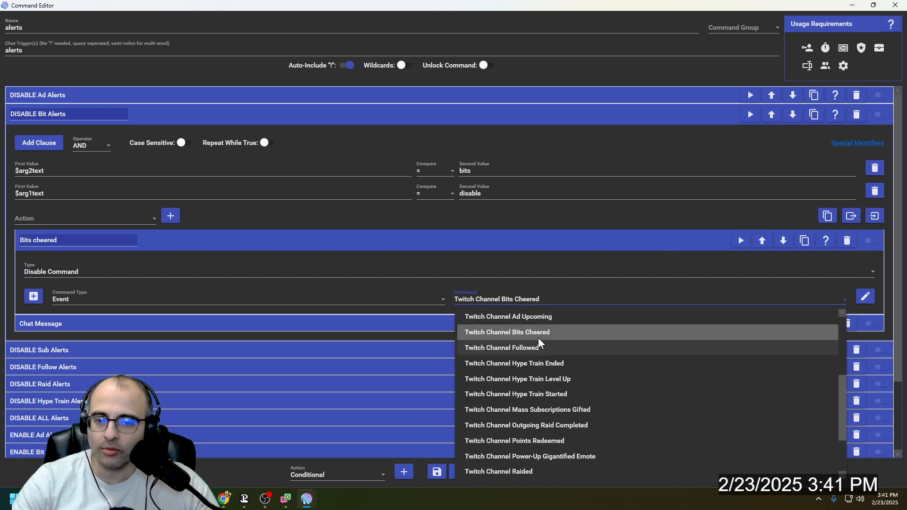
{"action": "left_click", "coordinate": [491, 242]}
{"action": "left_click", "coordinate": [462, 245]}
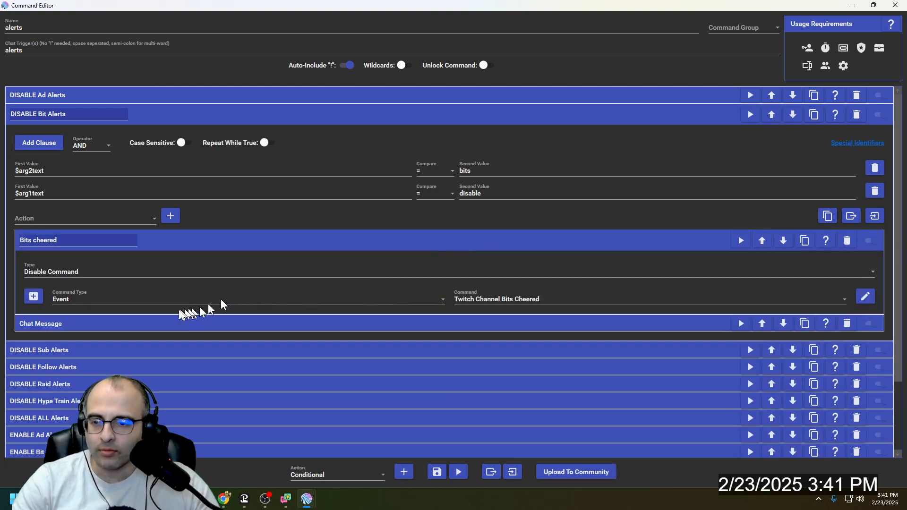
{"action": "left_click", "coordinate": [154, 323]}
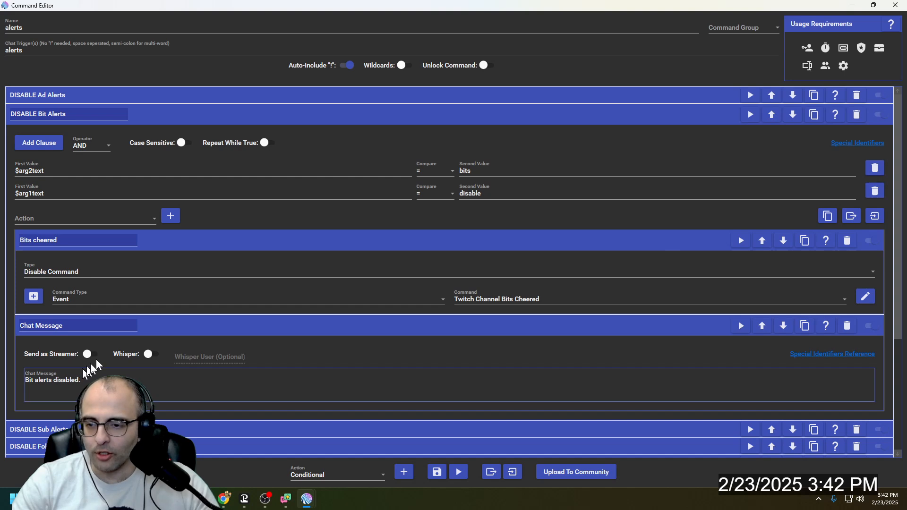
{"action": "left_click", "coordinate": [203, 239]}
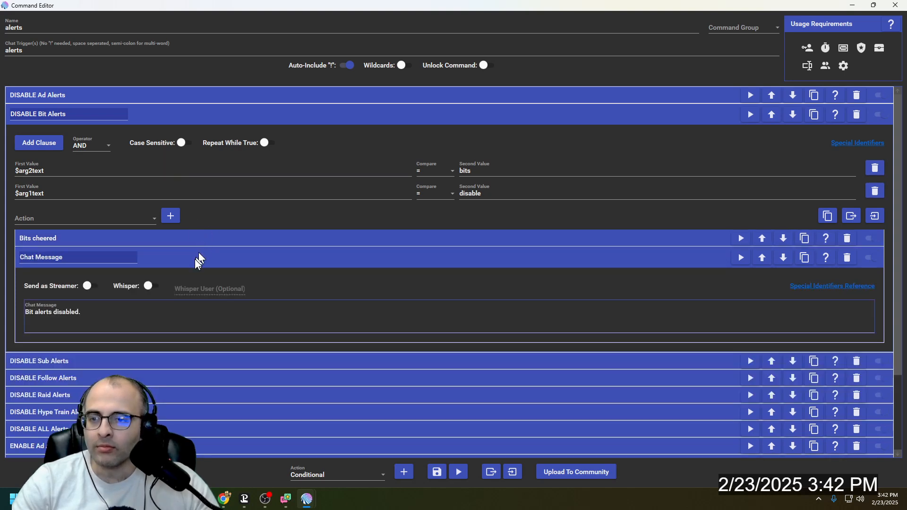
{"action": "left_click", "coordinate": [199, 257]}
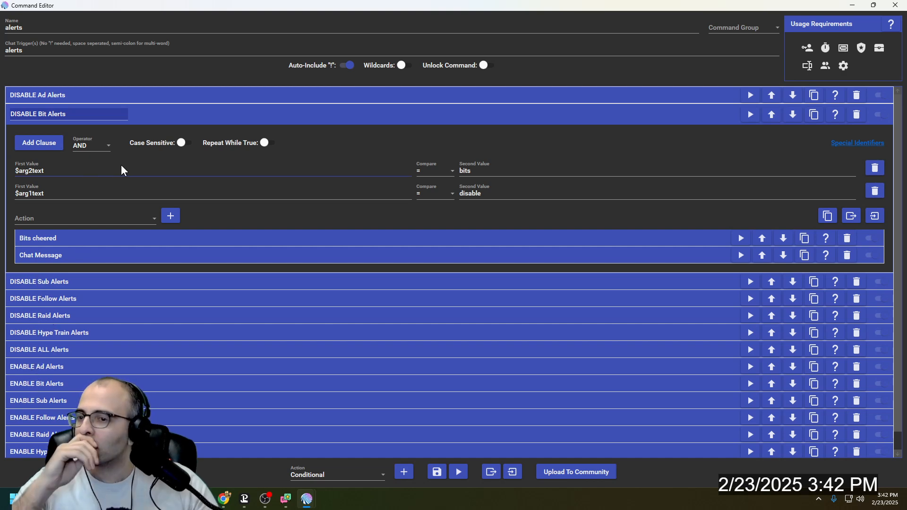
{"action": "left_click", "coordinate": [144, 115]}
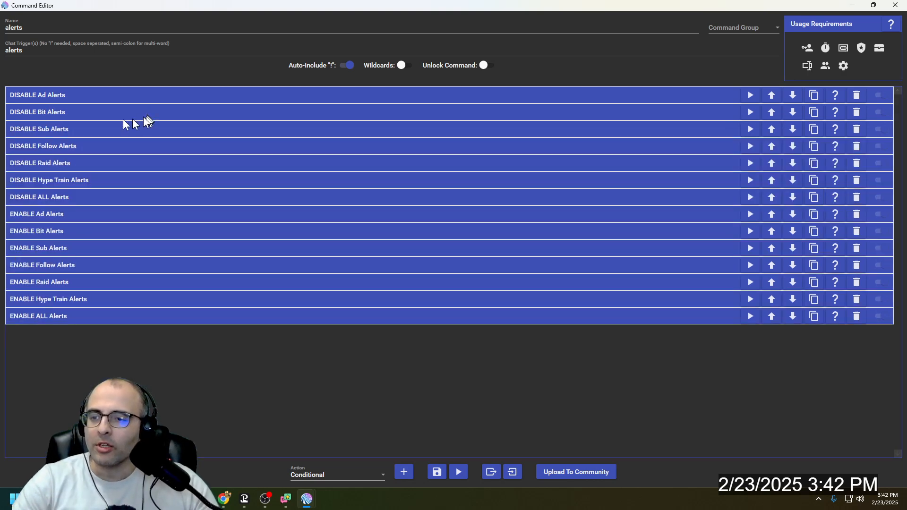
Step: Expand DISABLE Sub Alerts and its Twitch Sub, Resub, Gifted Sub and Mass Gifted Sub actions to review their event commands
{"action": "left_click", "coordinate": [77, 129]}
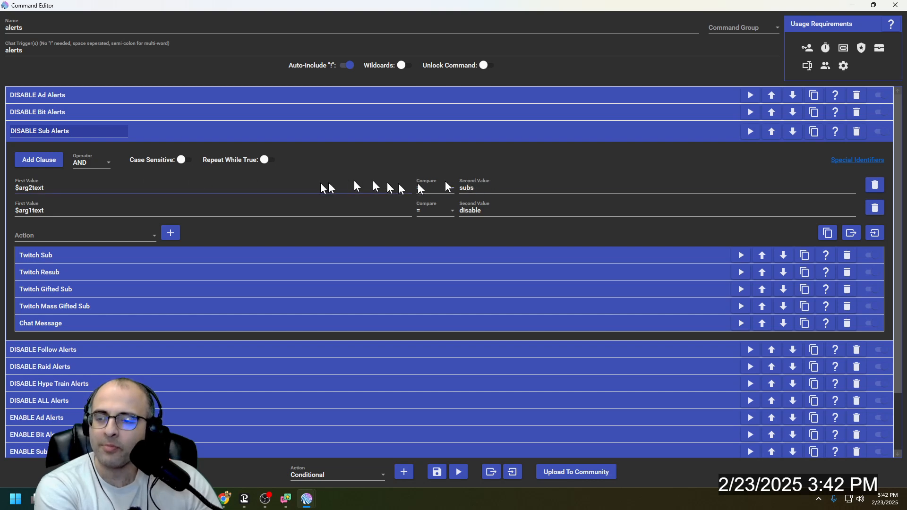
{"action": "left_click", "coordinate": [95, 256]}
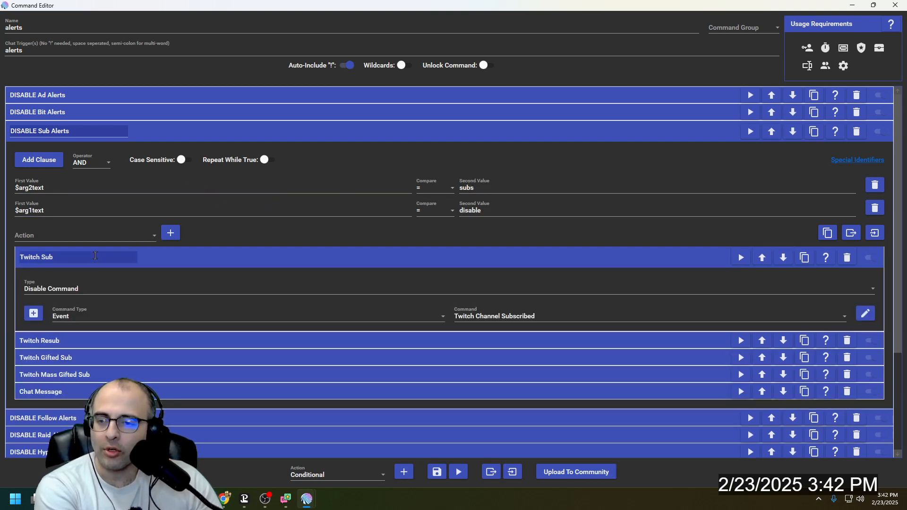
{"action": "left_click", "coordinate": [226, 343]}
{"action": "scroll", "coordinate": [142, 359], "scroll_direction": "down", "scroll_amount": 3}
{"action": "left_click", "coordinate": [130, 358]}
{"action": "scroll", "coordinate": [151, 377], "scroll_direction": "down", "scroll_amount": 3}
{"action": "left_click", "coordinate": [118, 373]}
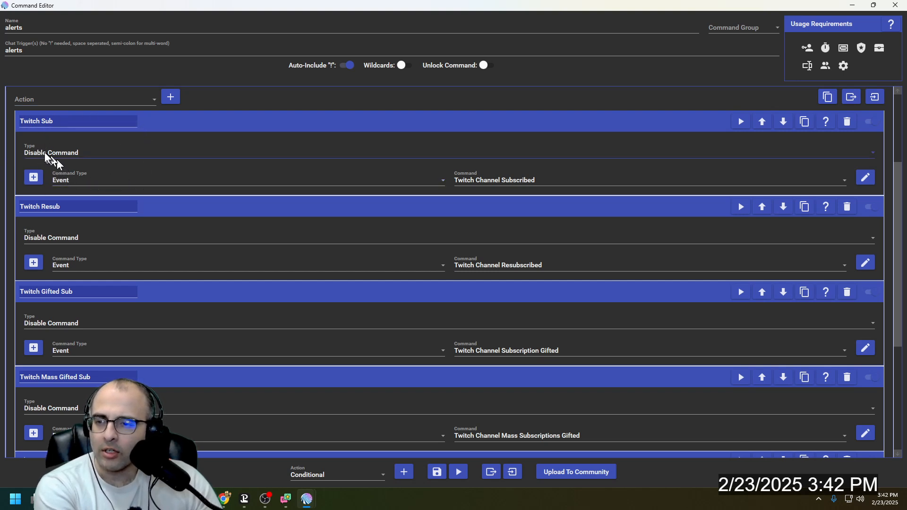
Step: Choose Command as the action type in DISABLE Sub Alerts and collapse its four Twitch subscription actions
{"action": "left_click", "coordinate": [79, 100]}
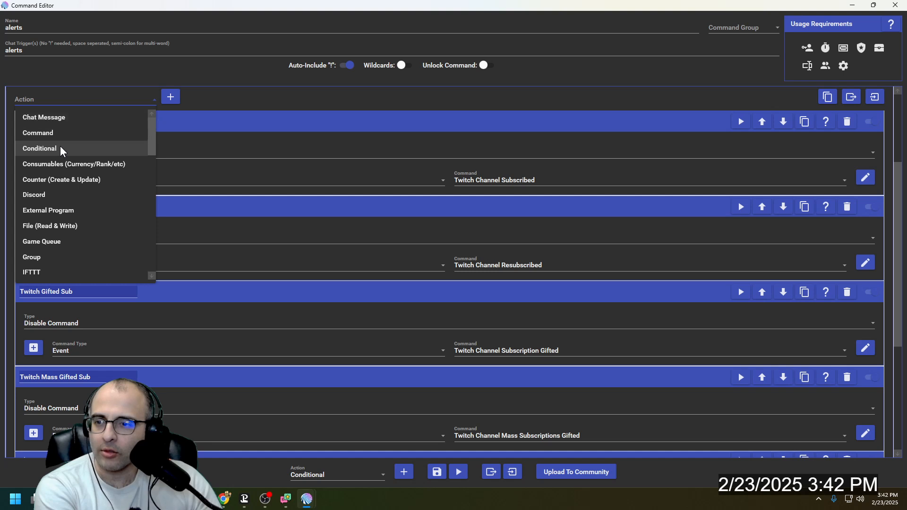
{"action": "left_click", "coordinate": [60, 138]}
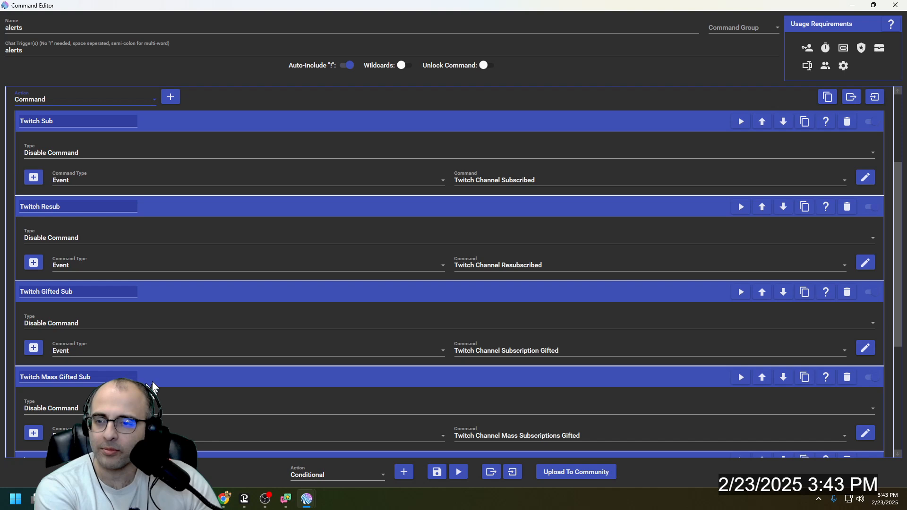
{"action": "left_click", "coordinate": [166, 127]}
{"action": "left_click", "coordinate": [165, 133]}
{"action": "left_click", "coordinate": [161, 152]}
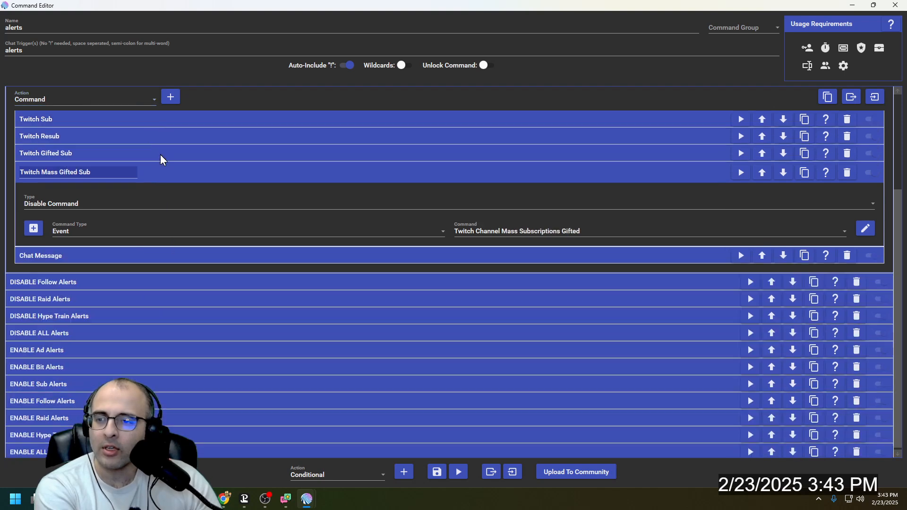
{"action": "left_click", "coordinate": [159, 169]}
Step: Review the Chat Message text in DISABLE Sub Alerts and collapse both the action and the conditional
{"action": "left_click", "coordinate": [104, 254]}
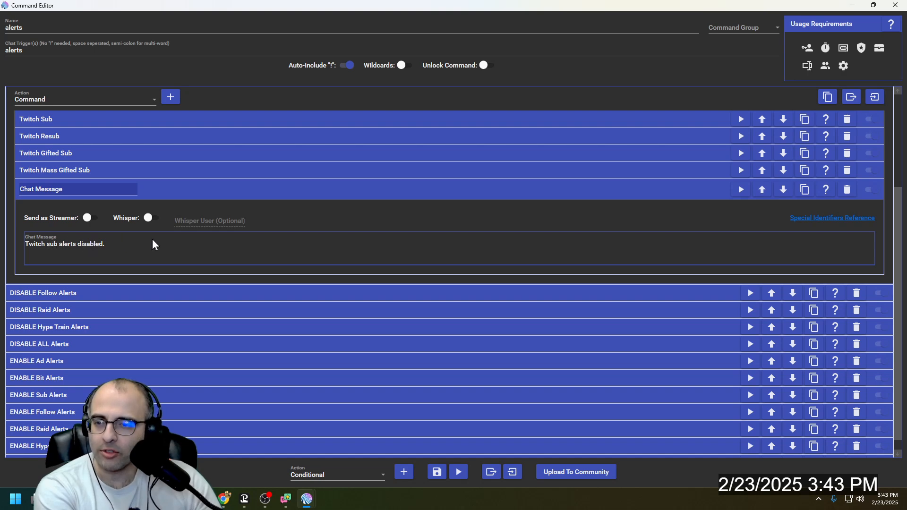
{"action": "left_click", "coordinate": [175, 190]}
{"action": "scroll", "coordinate": [174, 193], "scroll_direction": "up", "scroll_amount": 3}
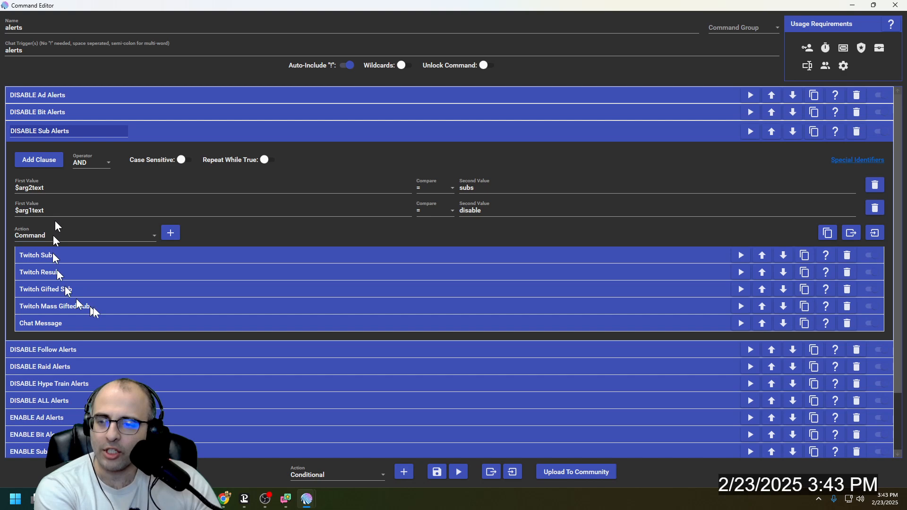
{"action": "left_click", "coordinate": [170, 131]}
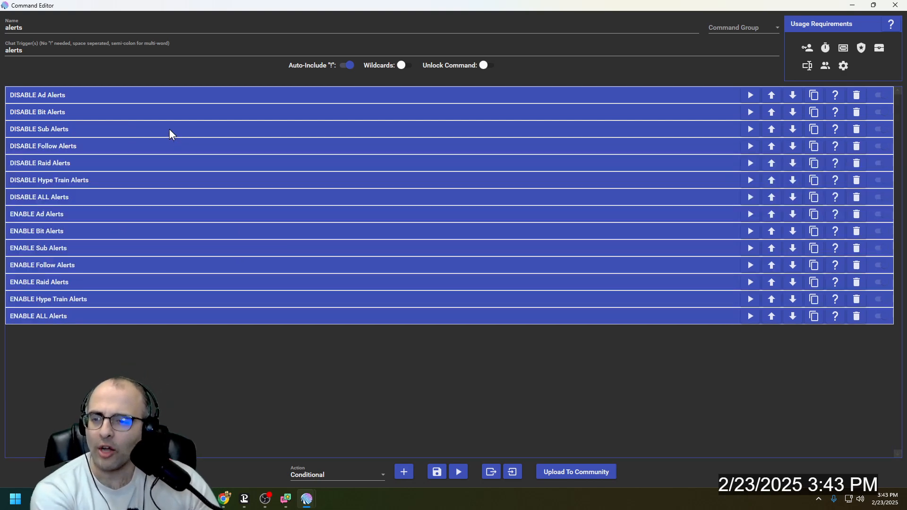
Step: Expand DISABLE Follow Alerts with its Twitch Follows and Chat Message actions to review their settings, and collapse the conditional
{"action": "left_click", "coordinate": [96, 142]}
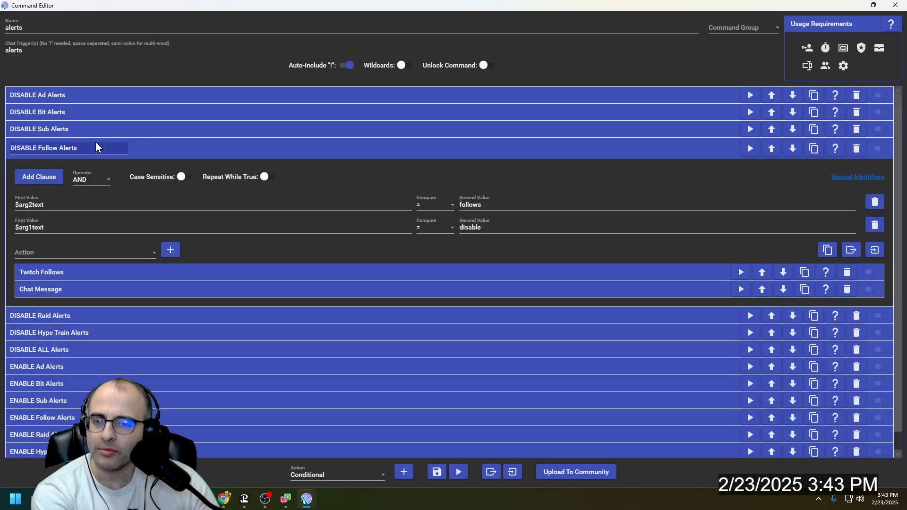
{"action": "left_click", "coordinate": [189, 271]}
{"action": "left_click", "coordinate": [236, 357]}
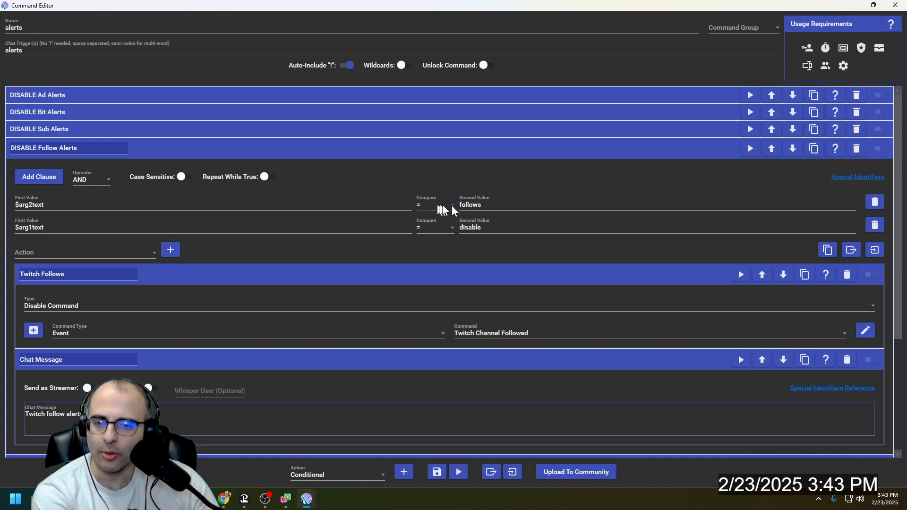
{"action": "left_click", "coordinate": [318, 153]}
Step: Expand DISABLE Raid Alerts with its Twitch Raids and Chat Message actions to review their settings, and collapse the conditional
{"action": "left_click", "coordinate": [260, 163]}
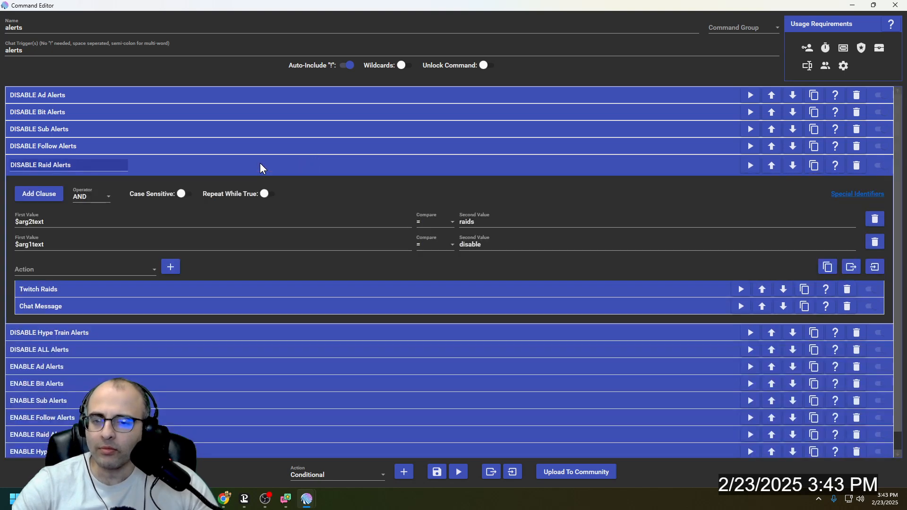
{"action": "left_click", "coordinate": [195, 293]}
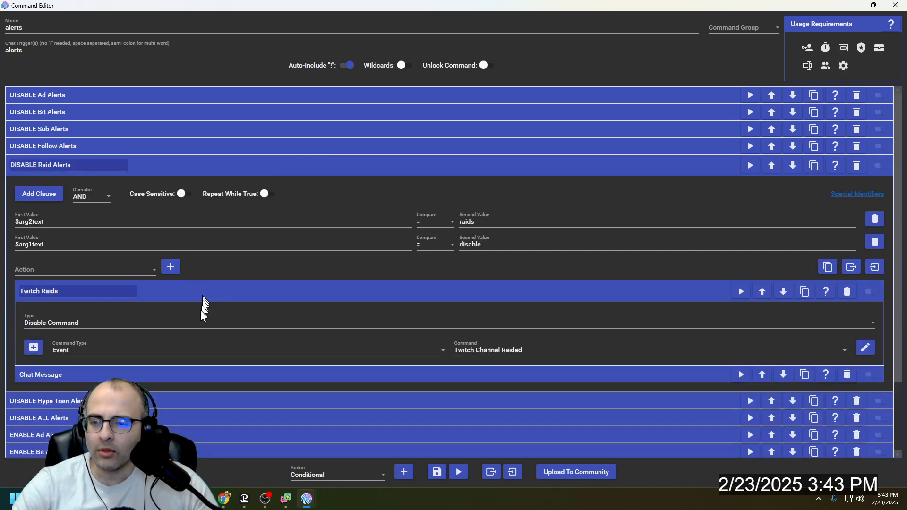
{"action": "left_click", "coordinate": [198, 375]}
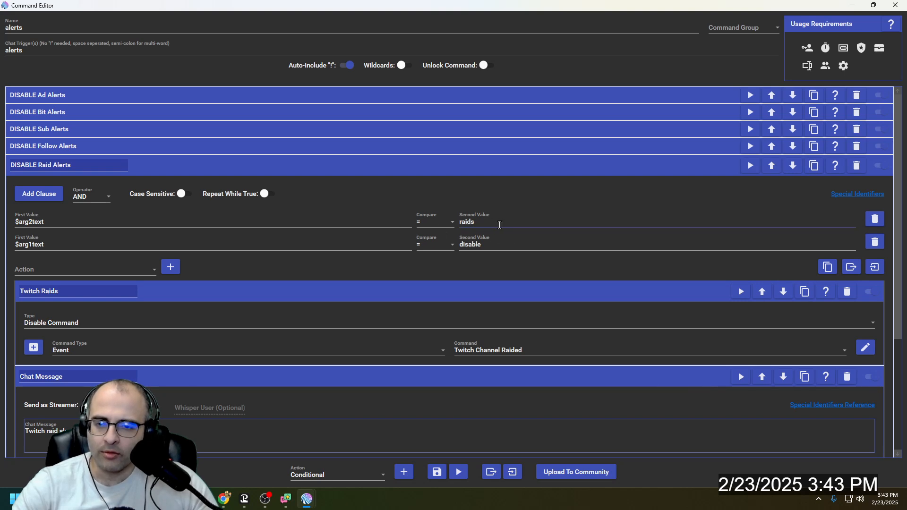
{"action": "left_click", "coordinate": [302, 167]}
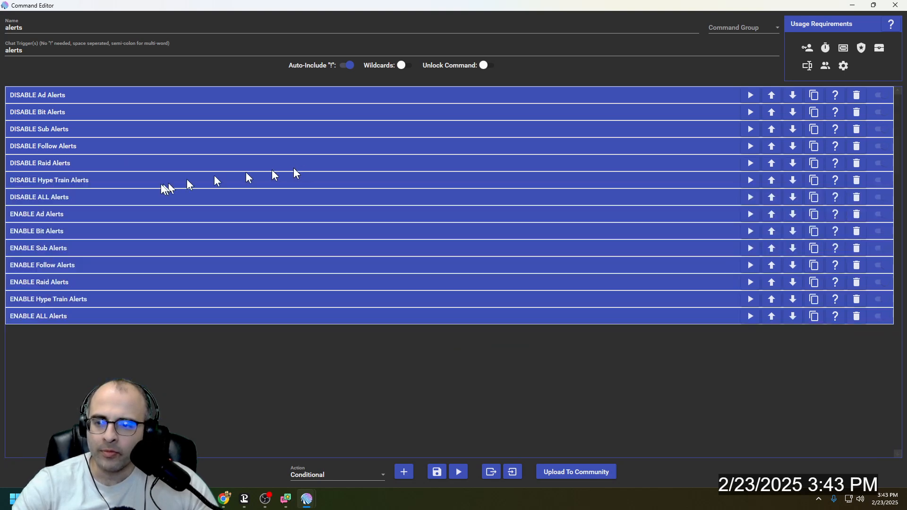
Step: Expand DISABLE Hype Train Alerts with its Twitch Hype Ended, Twitch Hype Started and Twitch Hype Level Up actions to review their settings
{"action": "left_click", "coordinate": [142, 180]}
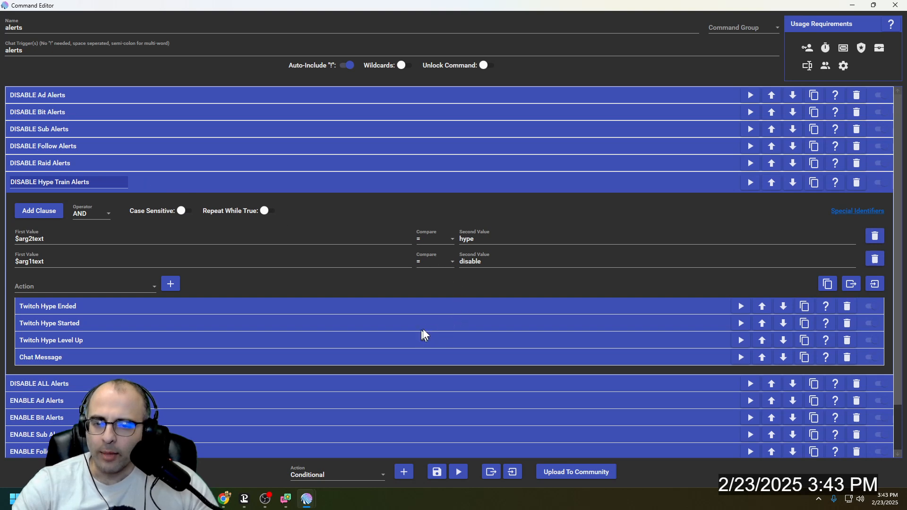
{"action": "left_click", "coordinate": [449, 309]}
{"action": "left_click", "coordinate": [445, 394]}
{"action": "scroll", "coordinate": [454, 439], "scroll_direction": "down", "scroll_amount": 1}
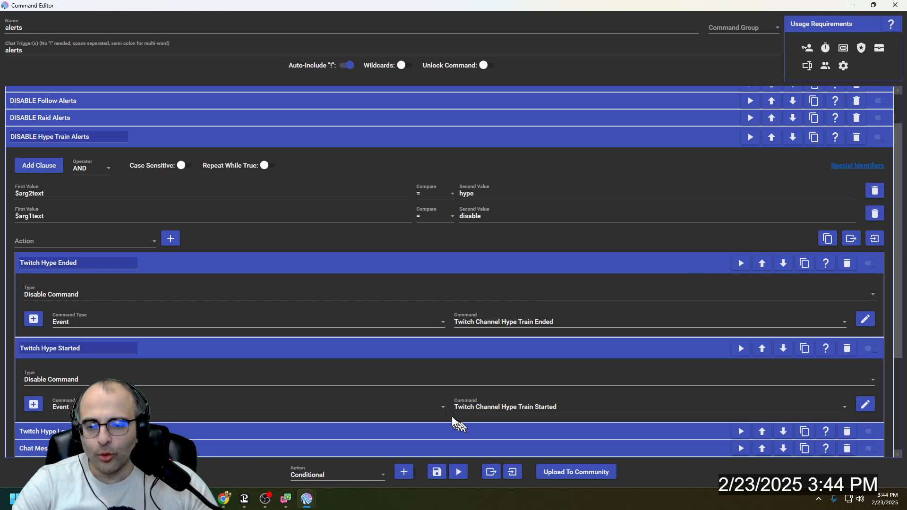
{"action": "left_click", "coordinate": [446, 436]}
{"action": "scroll", "coordinate": [462, 390], "scroll_direction": "down", "scroll_amount": 2}
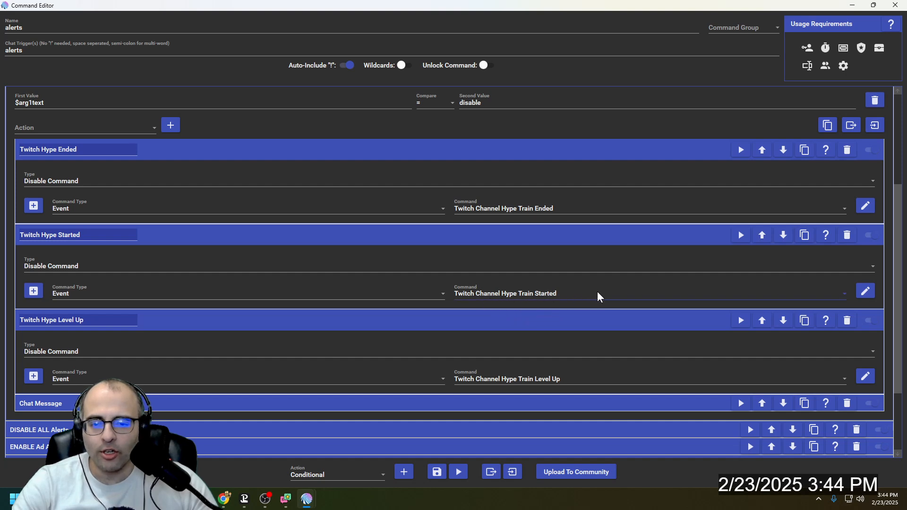
Step: Review the hype clause in the DISABLE Hype Train Alerts conditional and collapse the conditional
{"action": "scroll", "coordinate": [594, 382], "scroll_direction": "up", "scroll_amount": 3}
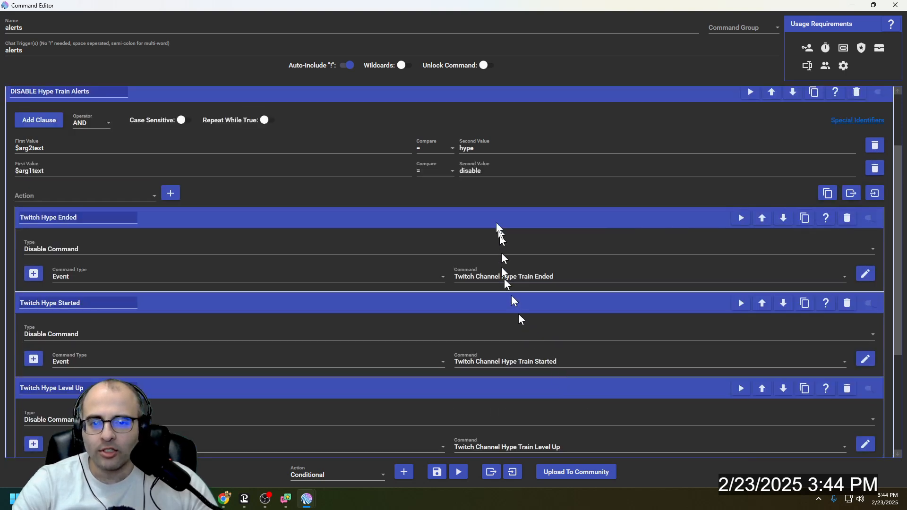
{"action": "left_click", "coordinate": [479, 149]}
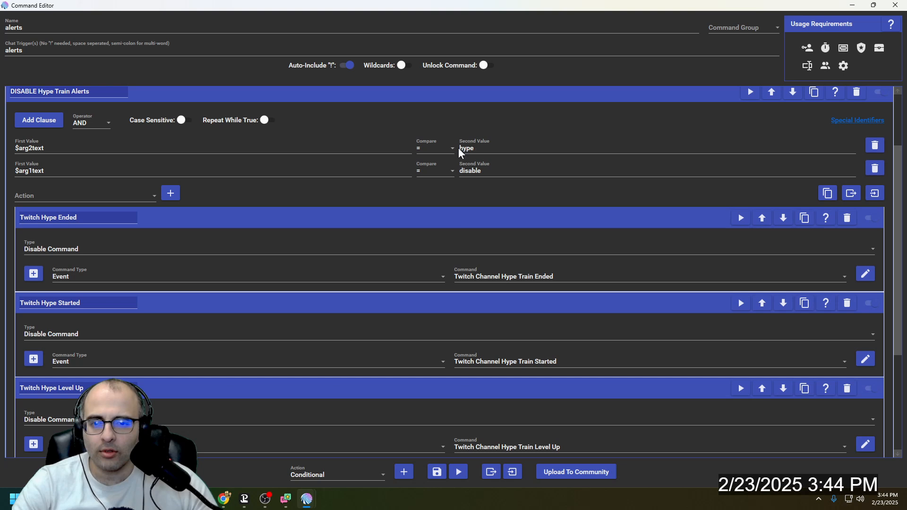
{"action": "scroll", "coordinate": [468, 223], "scroll_direction": "up", "scroll_amount": 2}
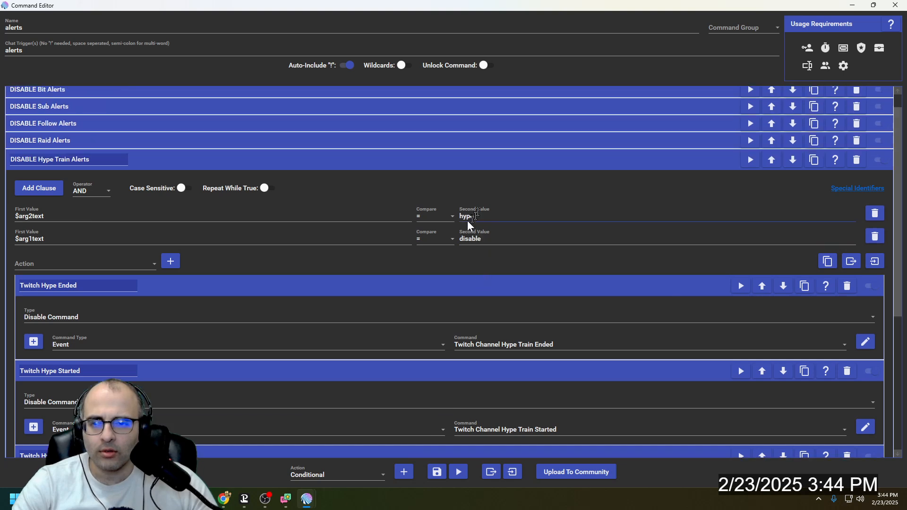
{"action": "left_click", "coordinate": [367, 163]}
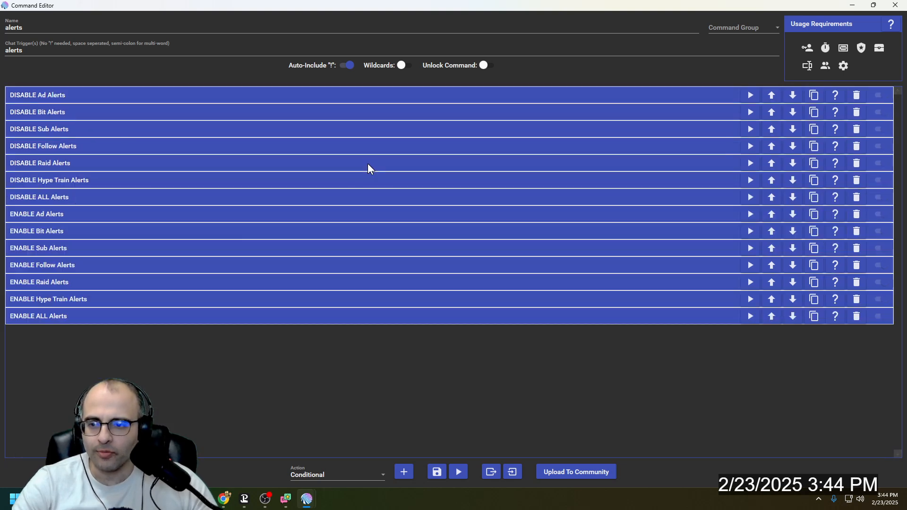
Step: Expand DISABLE ALL Alerts to review its clauses, Twitch action list and Chat Message text, and collapse the conditional
{"action": "left_click", "coordinate": [109, 197]}
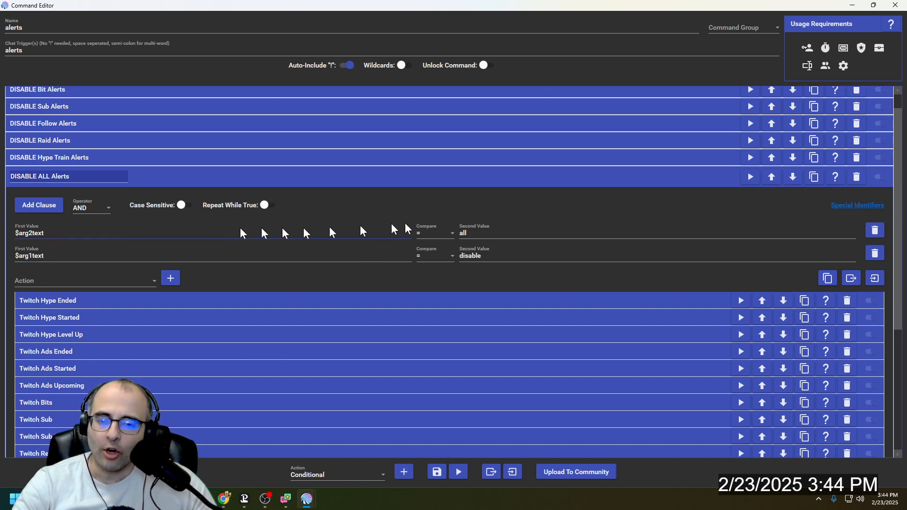
{"action": "scroll", "coordinate": [98, 231], "scroll_direction": "up", "scroll_amount": 1}
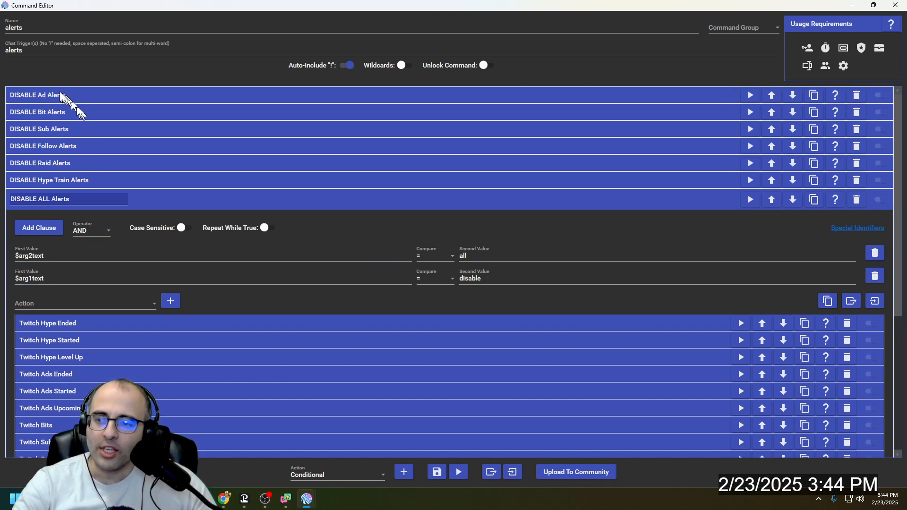
{"action": "scroll", "coordinate": [133, 244], "scroll_direction": "down", "scroll_amount": 6}
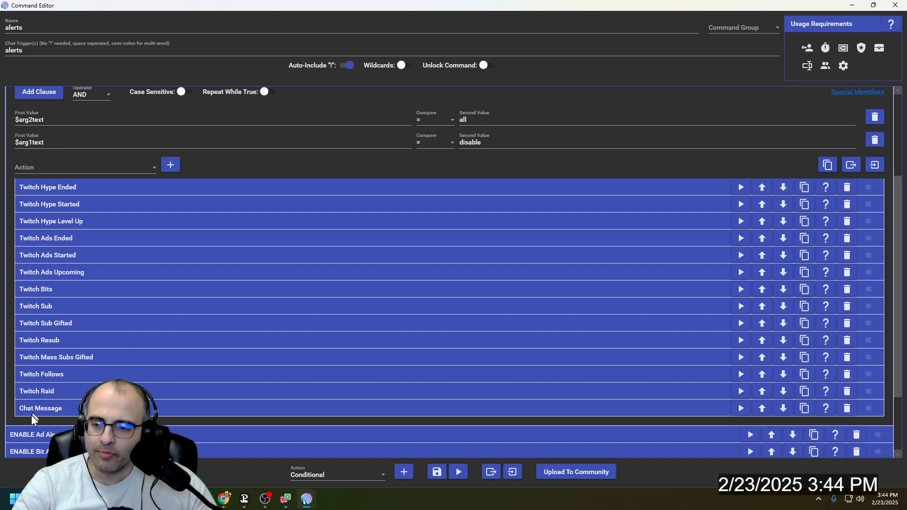
{"action": "scroll", "coordinate": [114, 339], "scroll_direction": "down", "scroll_amount": 4}
{"action": "left_click", "coordinate": [59, 317]}
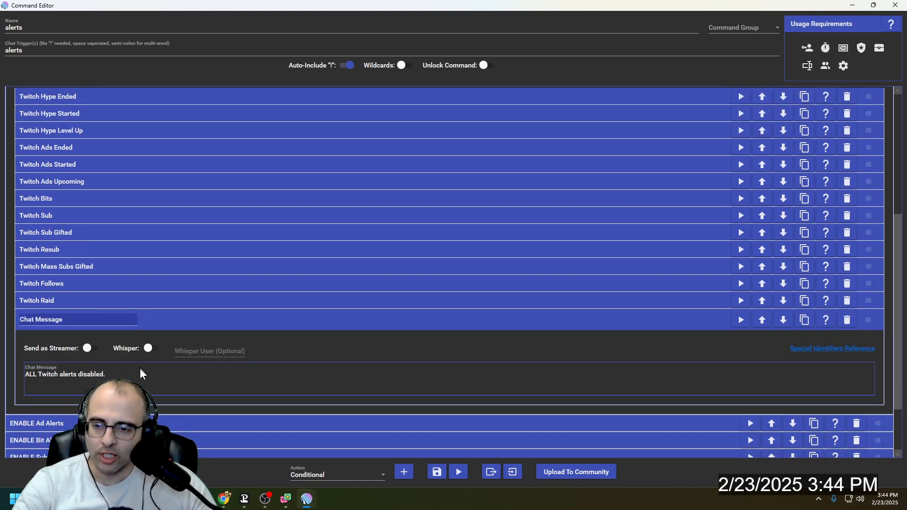
{"action": "left_click", "coordinate": [169, 319]}
{"action": "scroll", "coordinate": [200, 319], "scroll_direction": "up", "scroll_amount": 7}
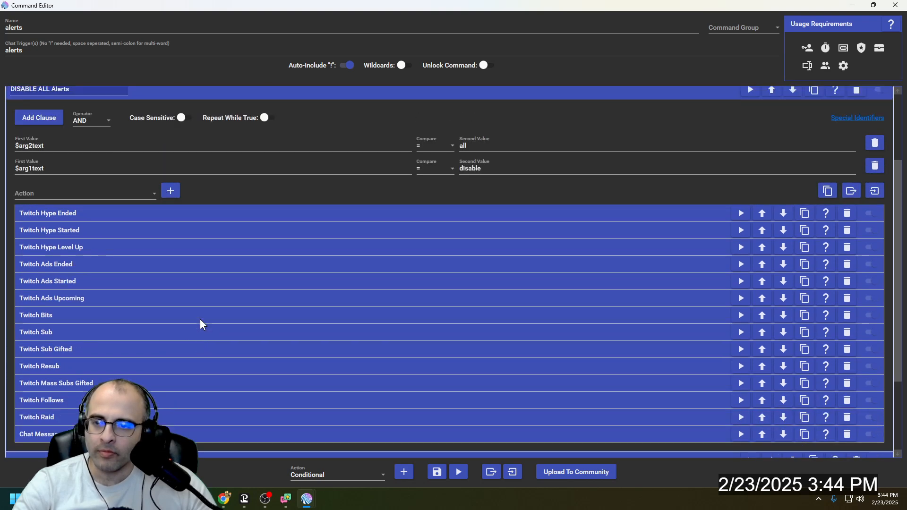
{"action": "left_click", "coordinate": [154, 132]}
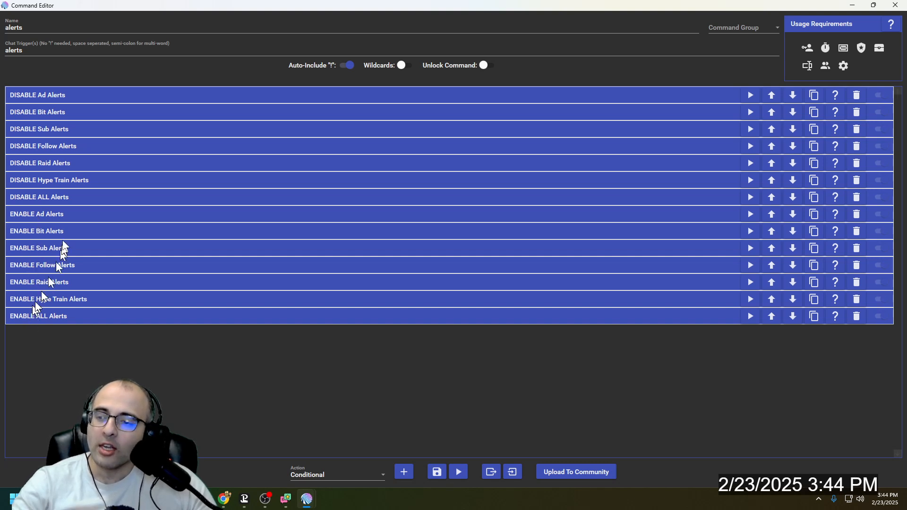
Step: Open the alerts command's export and import file dialogs in turn, closing each without saving or choosing a file
{"action": "left_click", "coordinate": [490, 472]}
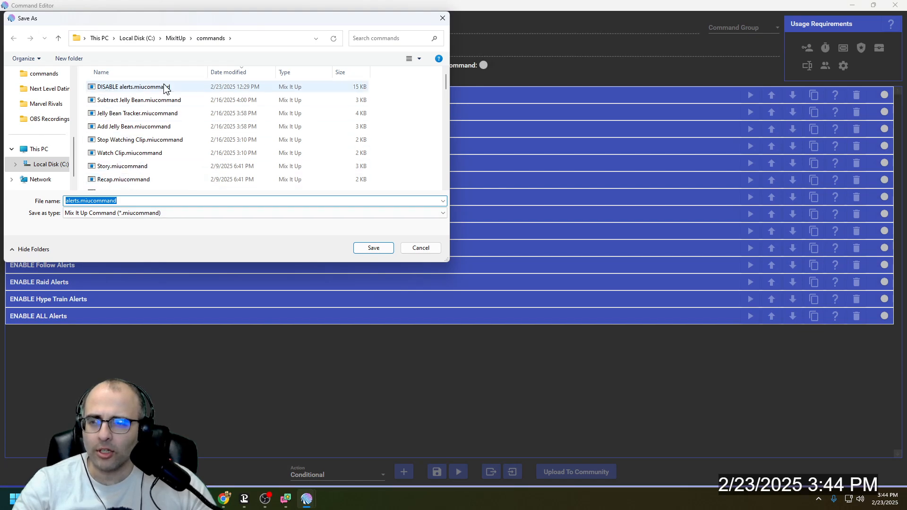
{"action": "left_click", "coordinate": [443, 18]}
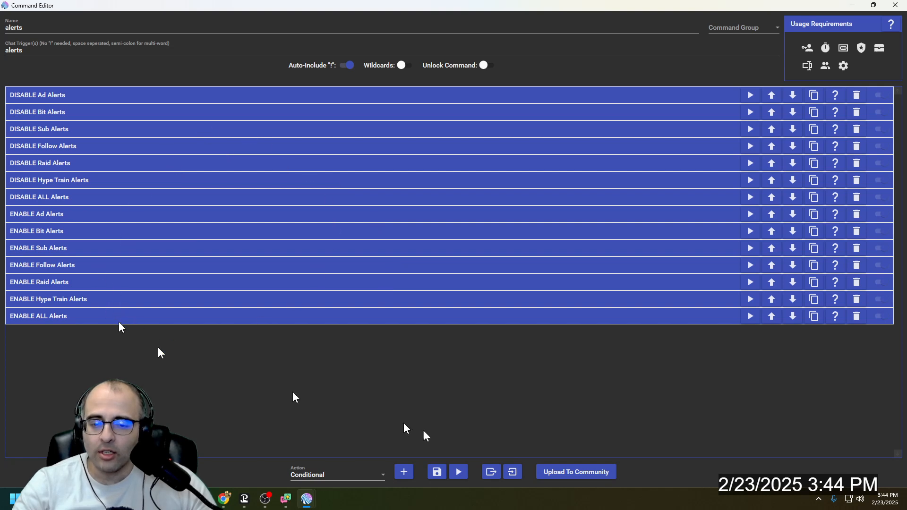
{"action": "left_click", "coordinate": [512, 471]}
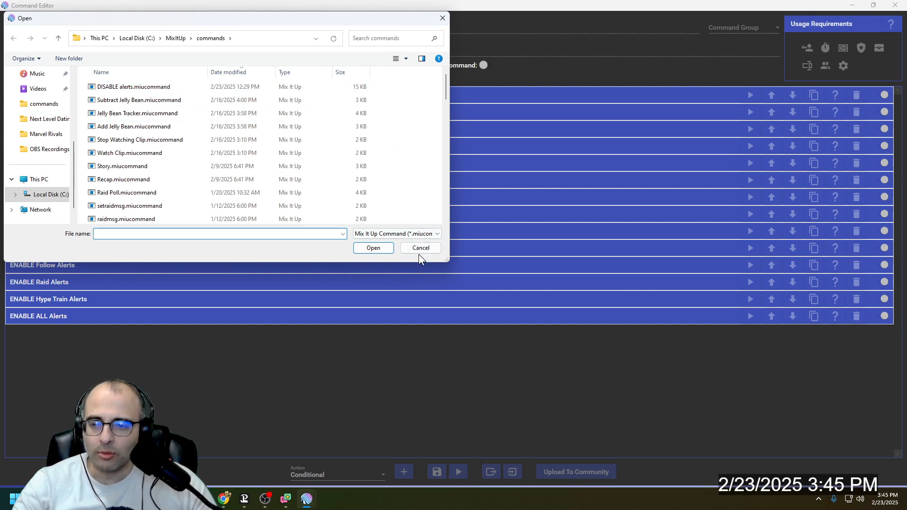
{"action": "left_click", "coordinate": [442, 19]}
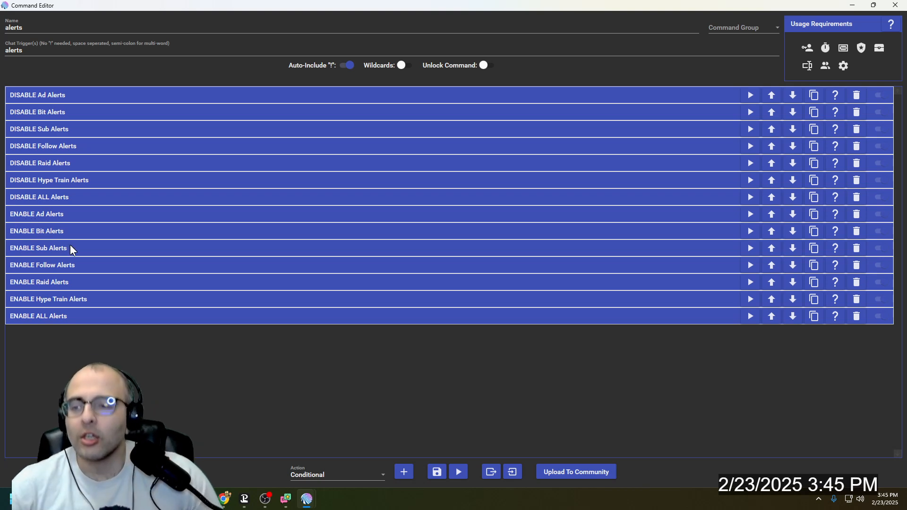
Step: Expand ENABLE Ad Alerts with its Ad Ended, Ad Started, Ad Upcoming and Chat Message actions to review their settings
{"action": "left_click", "coordinate": [27, 214]}
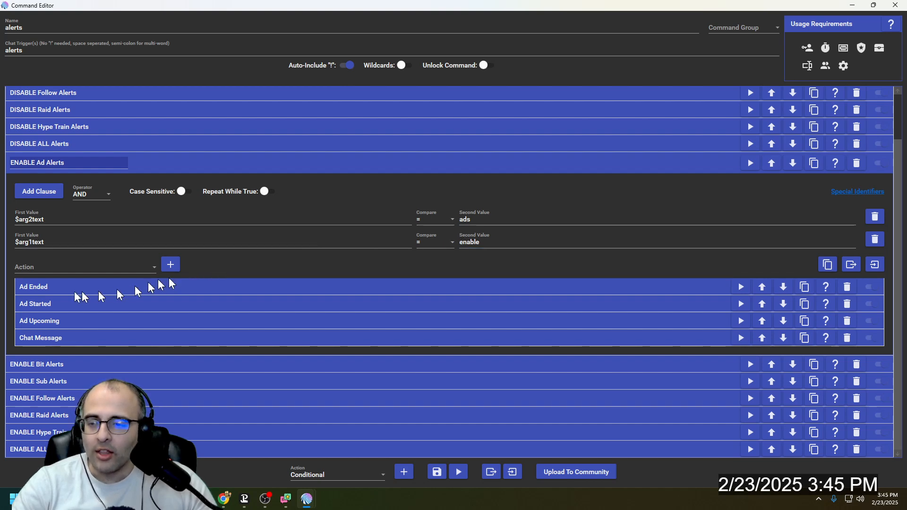
{"action": "left_click", "coordinate": [45, 294]}
{"action": "left_click", "coordinate": [61, 358]}
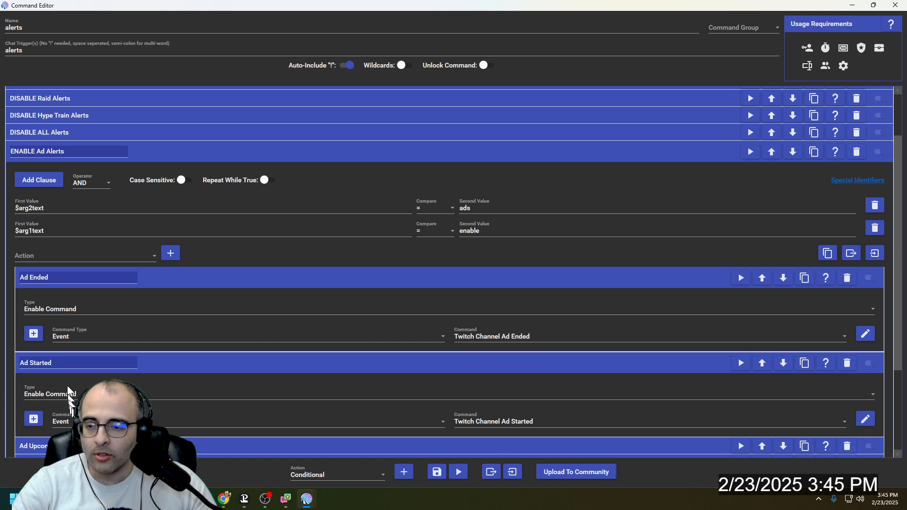
{"action": "left_click", "coordinate": [61, 424]}
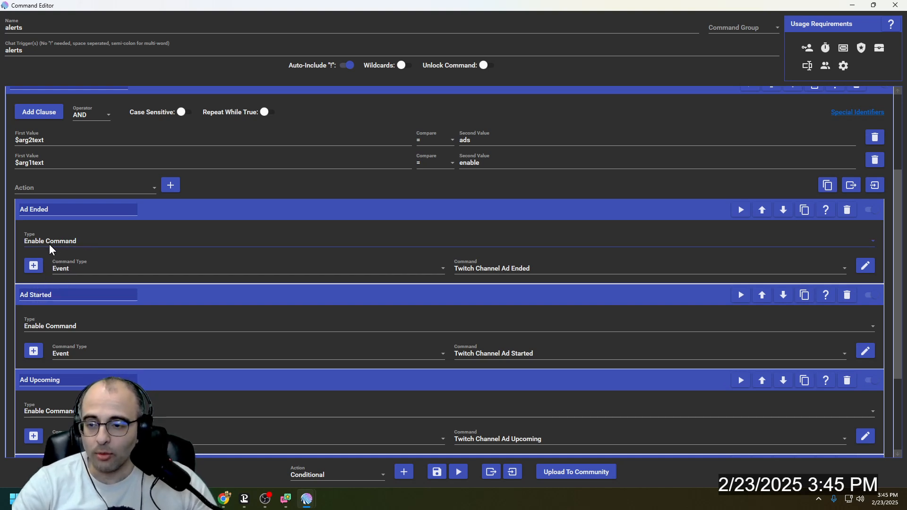
{"action": "scroll", "coordinate": [47, 240], "scroll_direction": "down", "scroll_amount": 2}
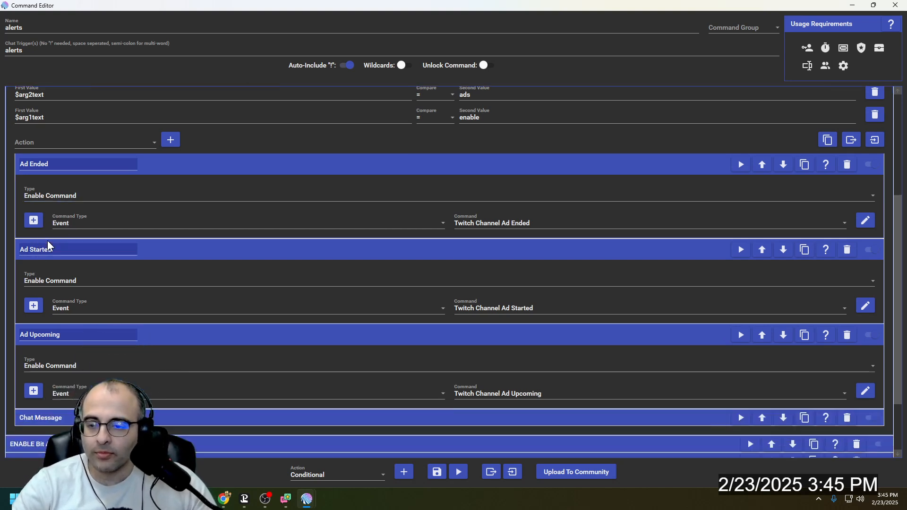
{"action": "left_click", "coordinate": [69, 373]}
{"action": "scroll", "coordinate": [65, 265], "scroll_direction": "down", "scroll_amount": 2}
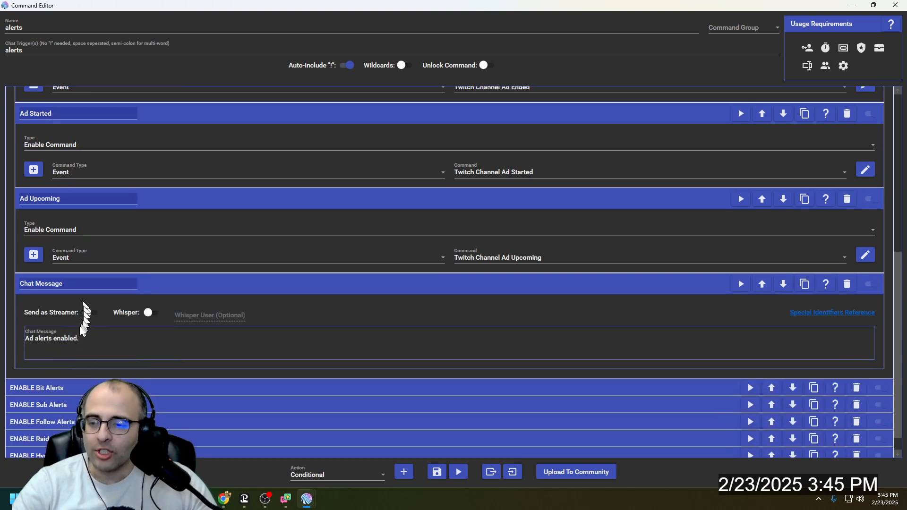
Step: Collapse all four actions in ENABLE Ad Alerts and the conditional itself
{"action": "left_click", "coordinate": [169, 288]}
{"action": "left_click", "coordinate": [176, 251]}
{"action": "left_click", "coordinate": [177, 231]}
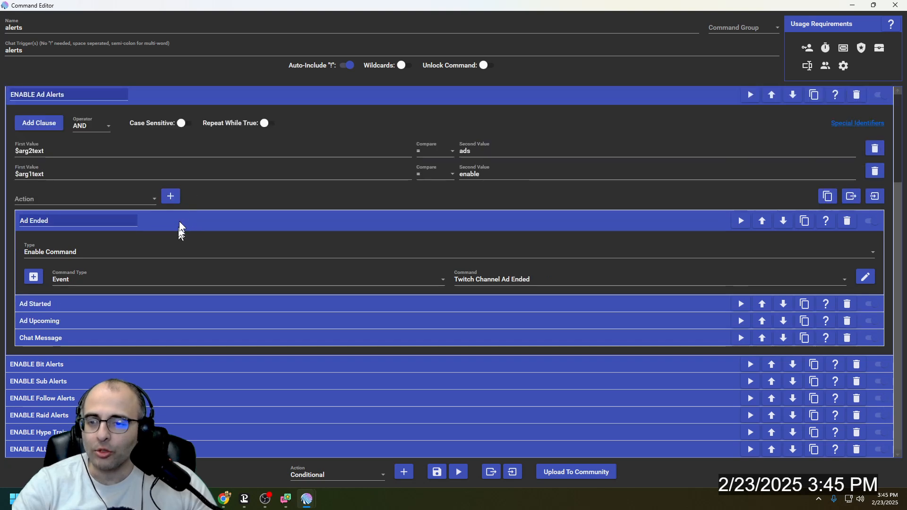
{"action": "left_click", "coordinate": [192, 217]}
{"action": "left_click", "coordinate": [156, 166]}
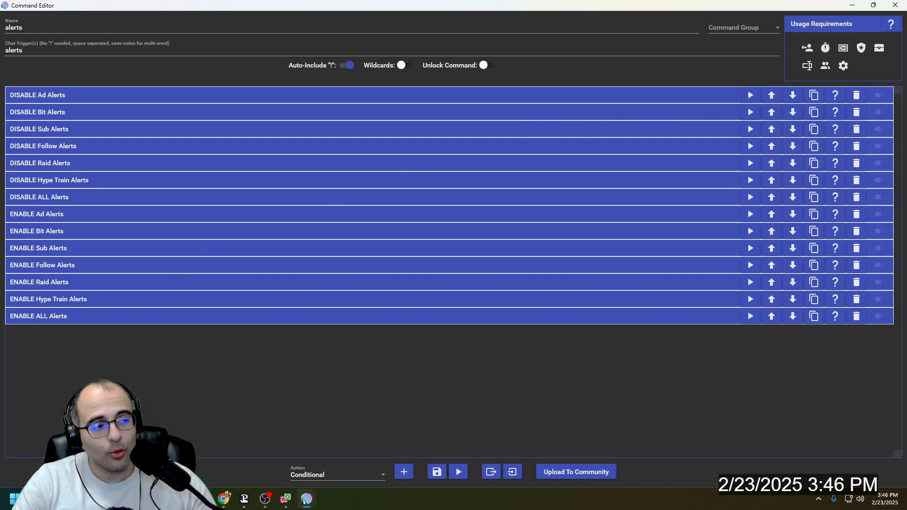
Step: Close the alerts command's editor and go to the Events page
{"action": "left_click_drag", "start_coordinate": [906, 97], "coordinate": [906, 64]}
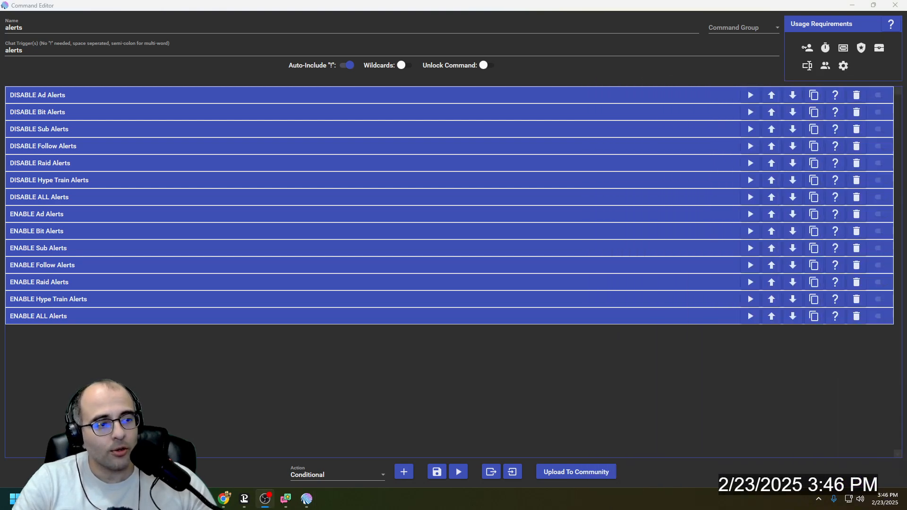
{"action": "left_click", "coordinate": [895, 5]}
{"action": "left_click", "coordinate": [21, 24]}
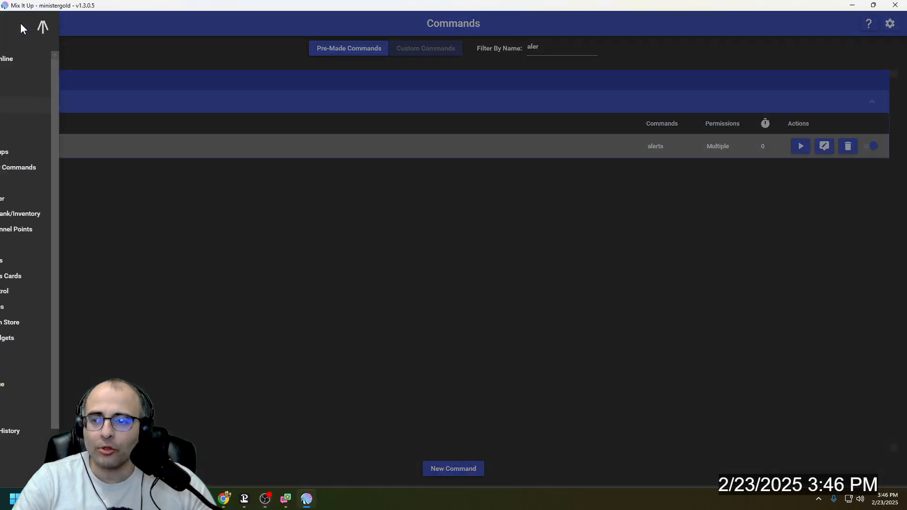
{"action": "left_click", "coordinate": [38, 118]}
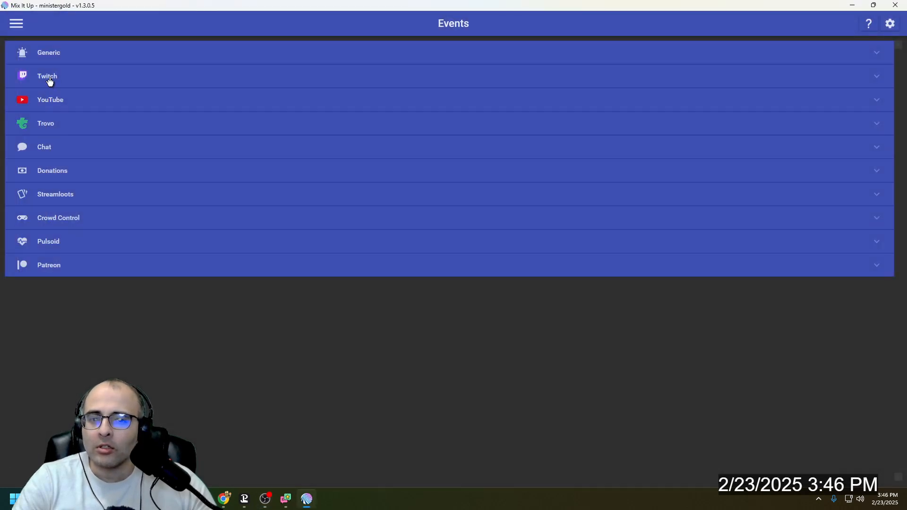
Step: Expand the Twitch event group and examine which alert events are switched on
{"action": "left_click", "coordinate": [49, 78]}
{"action": "scroll", "coordinate": [822, 189], "scroll_direction": "down", "scroll_amount": 5}
{"action": "scroll", "coordinate": [826, 197], "scroll_direction": "up", "scroll_amount": 3}
{"action": "scroll", "coordinate": [824, 196], "scroll_direction": "down", "scroll_amount": 3}
{"action": "scroll", "coordinate": [823, 194], "scroll_direction": "up", "scroll_amount": 7}
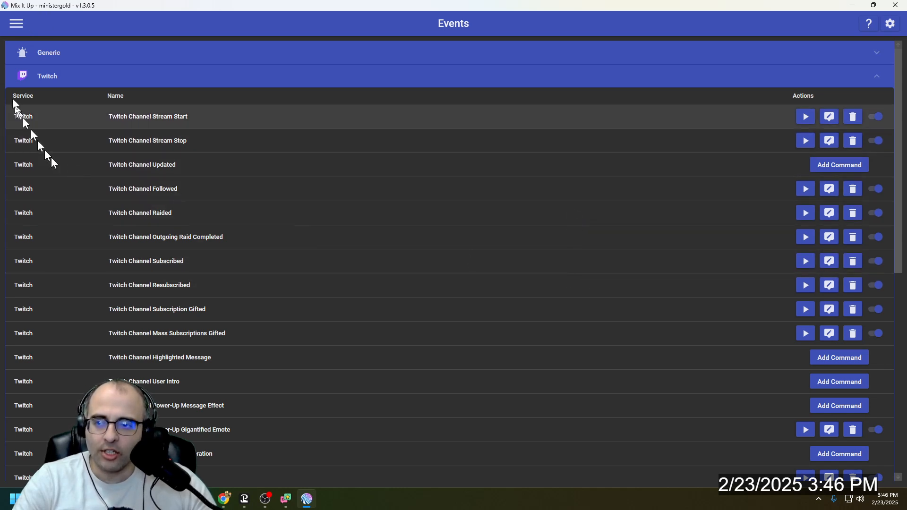
Step: Go to the Chat page and bring the separate stream chat window over it
{"action": "left_click", "coordinate": [13, 23]}
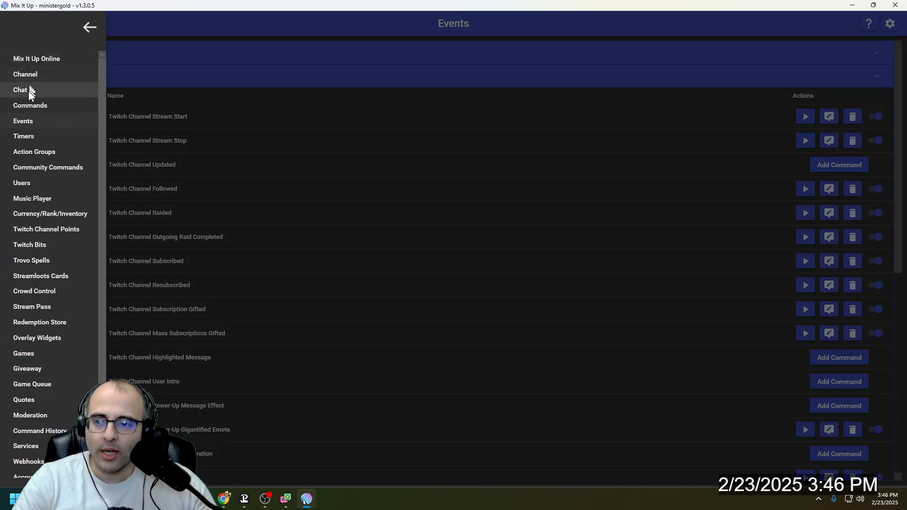
{"action": "left_click", "coordinate": [28, 91]}
{"action": "left_click_drag", "start_coordinate": [906, 66], "coordinate": [329, 42]}
Step: Send "!alerts disable all" in the stream chat
{"action": "left_click", "coordinate": [392, 395]}
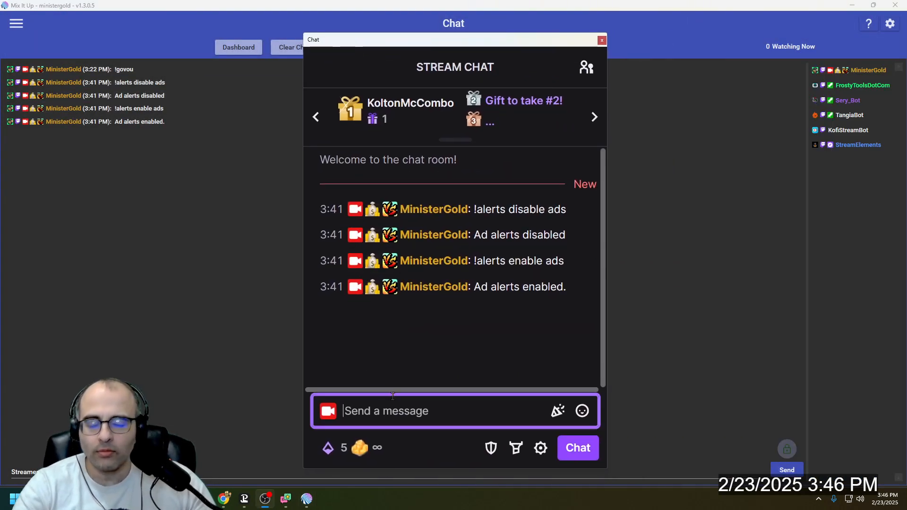
{"action": "type", "text": "!alerts"}
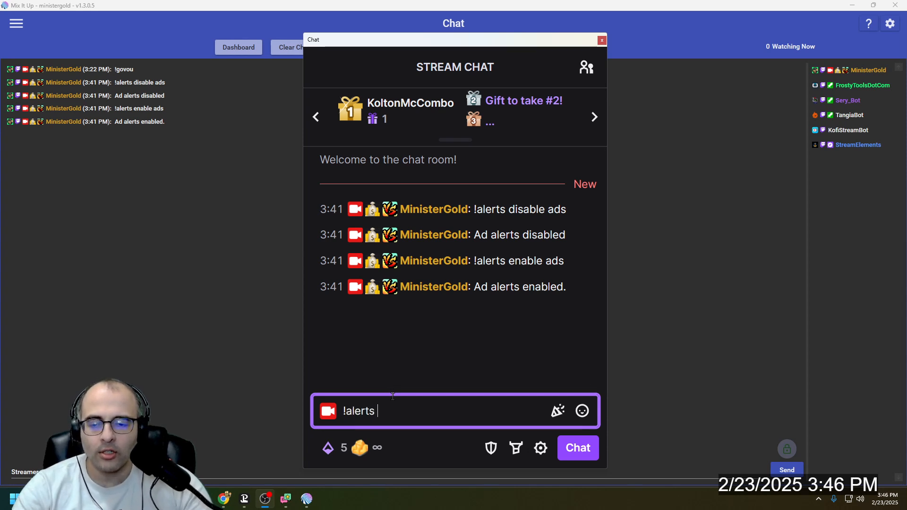
{"action": "type", "text": " disable al"}
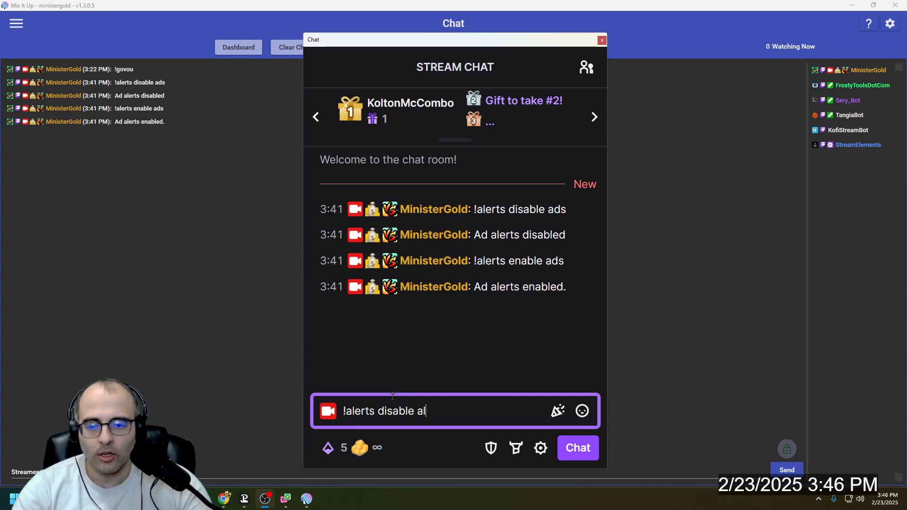
{"action": "type", "text": "l"}
{"action": "key", "text": "Return"}
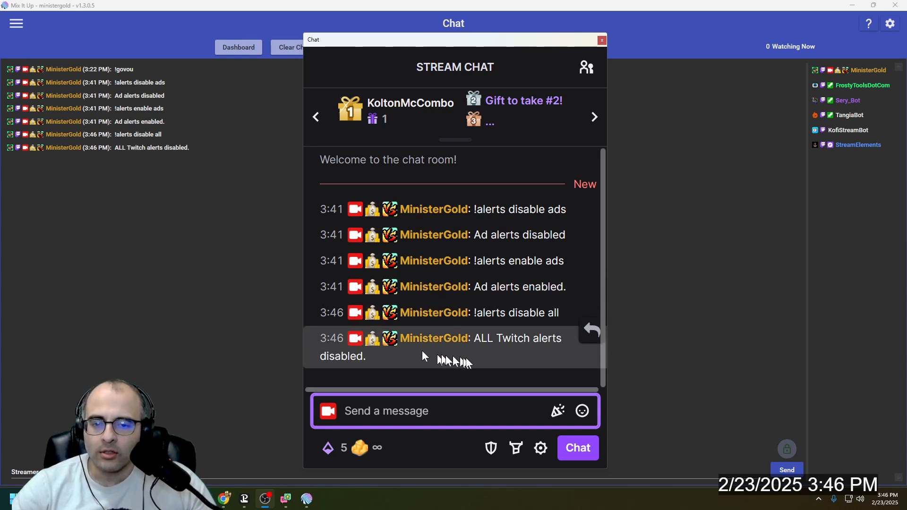
Step: Return to the Events page to check the on/off state of the Twitch alert events
{"action": "left_click", "coordinate": [93, 331]}
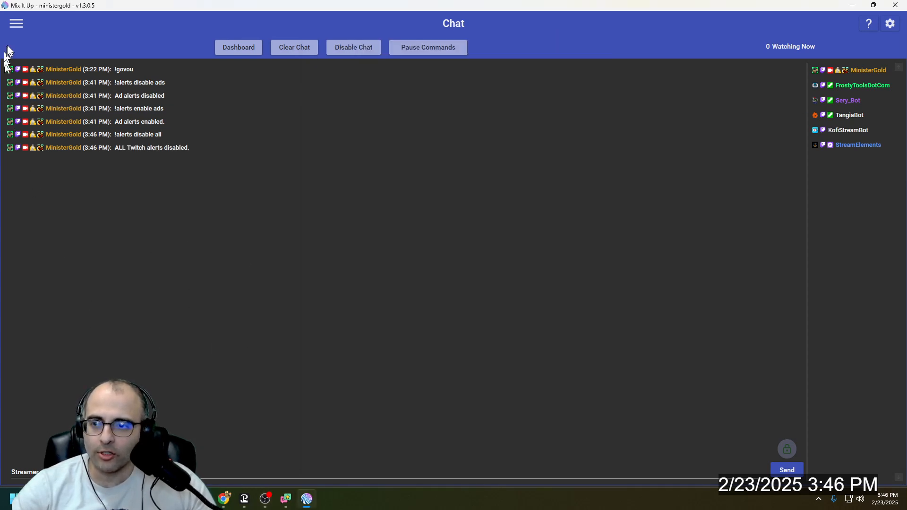
{"action": "left_click", "coordinate": [15, 28]}
{"action": "left_click", "coordinate": [24, 120]}
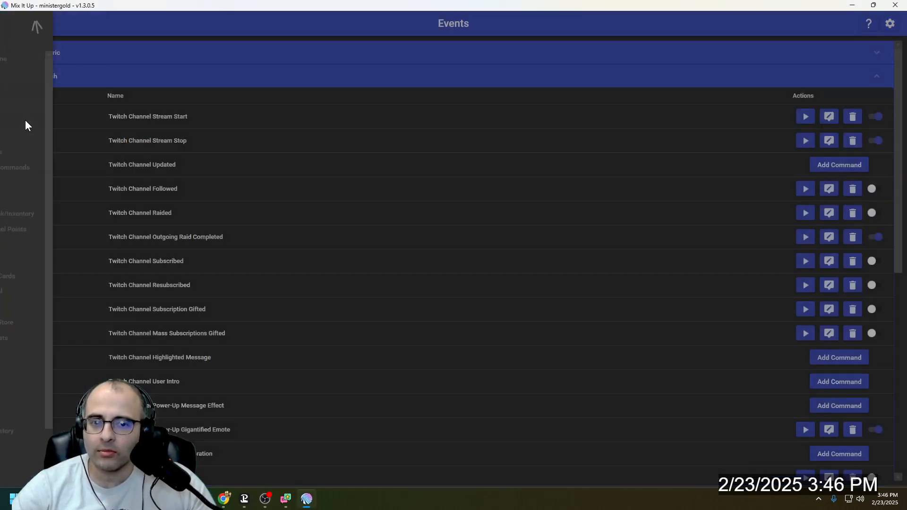
Step: Look through the whole Twitch event list for the alert events that are switched off
{"action": "scroll", "coordinate": [665, 178], "scroll_direction": "down", "scroll_amount": 9}
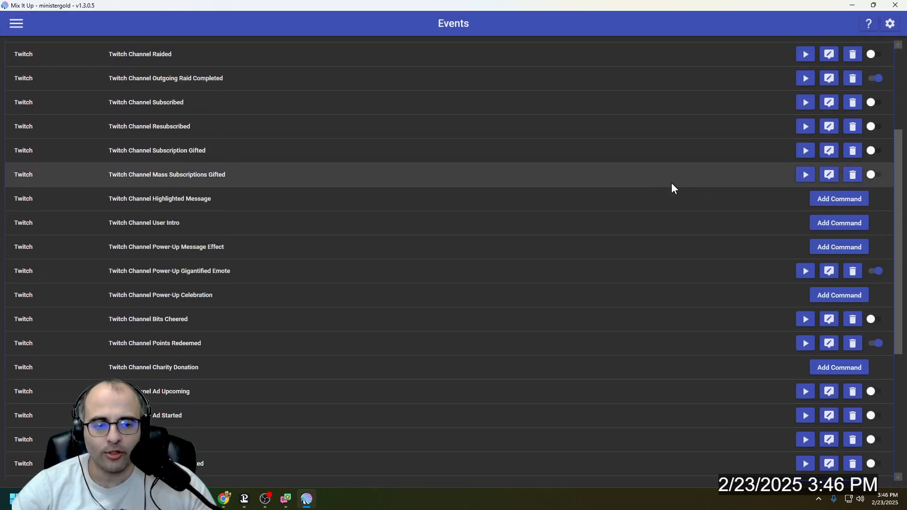
{"action": "scroll", "coordinate": [673, 185], "scroll_direction": "down", "scroll_amount": 3}
{"action": "scroll", "coordinate": [674, 185], "scroll_direction": "up", "scroll_amount": 10}
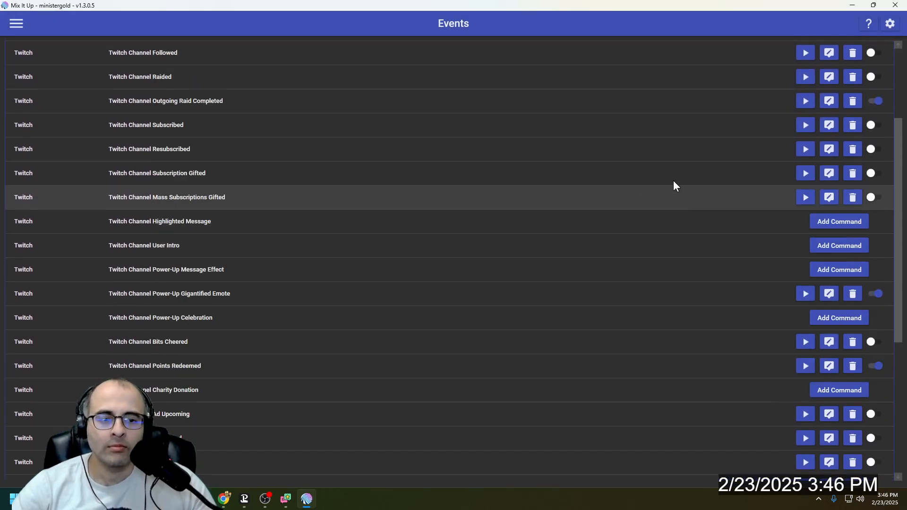
{"action": "scroll", "coordinate": [674, 185], "scroll_direction": "up", "scroll_amount": 1}
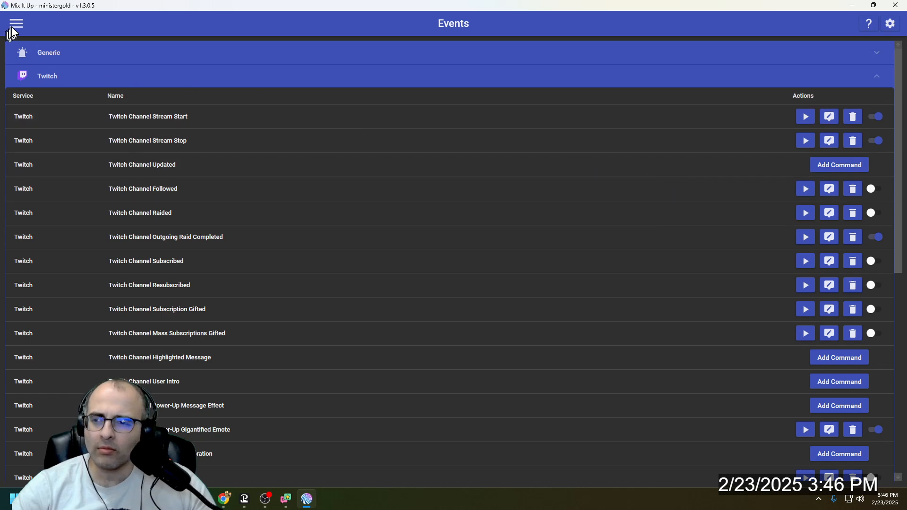
Step: Go to the Chat page, bring the stream chat window over it and send "!alerts enable all"
{"action": "left_click", "coordinate": [18, 24]}
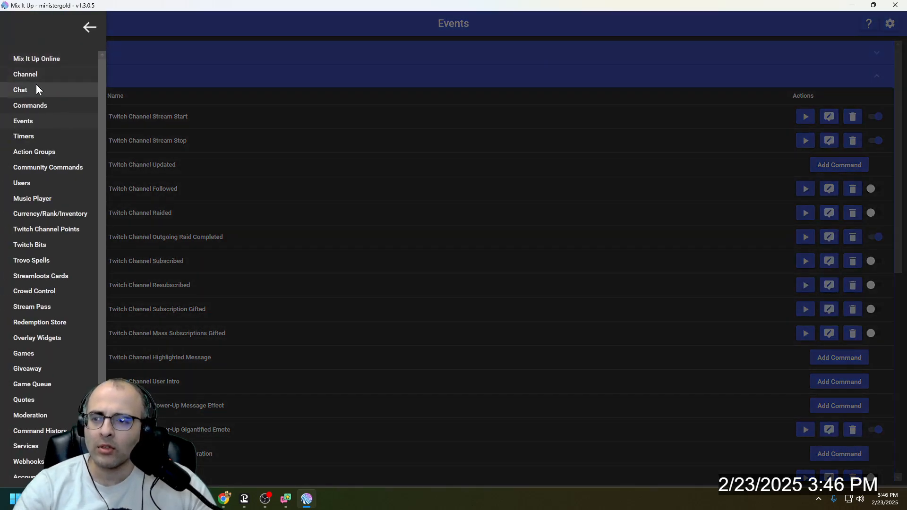
{"action": "left_click", "coordinate": [35, 84]}
{"action": "key", "text": "alt+Tab"}
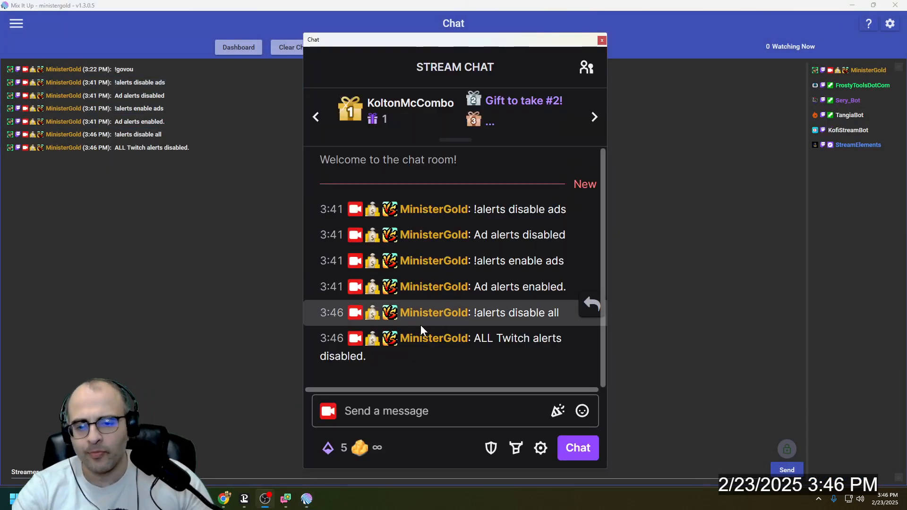
{"action": "left_click", "coordinate": [441, 409]}
{"action": "type", "text": "!alerts enable all"}
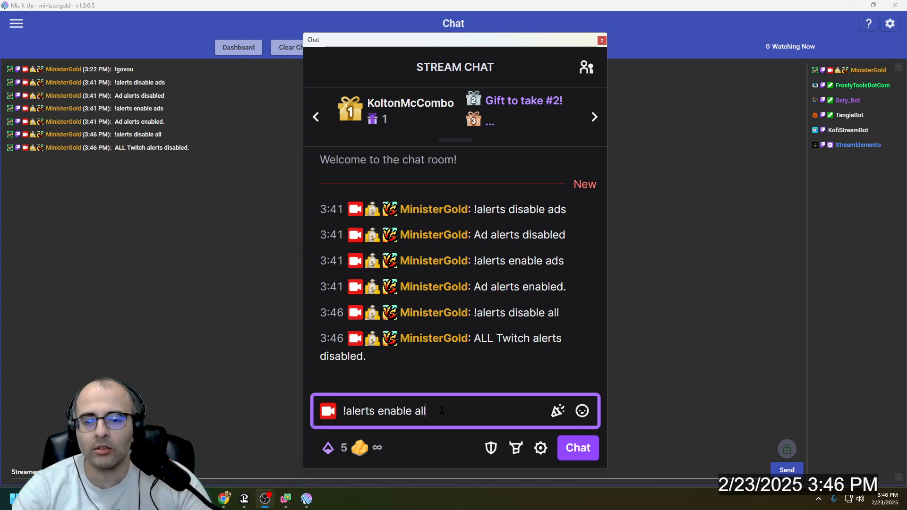
{"action": "key", "text": "Return"}
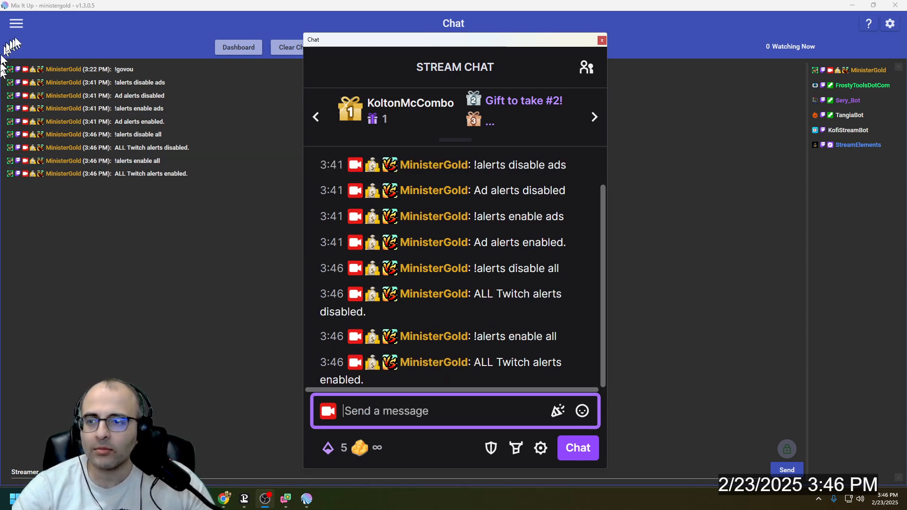
Step: Go back to the Events page to review the Twitch alert events' on/off state, and close the stream chat window
{"action": "left_click", "coordinate": [16, 27]}
{"action": "left_click", "coordinate": [16, 27]}
{"action": "left_click", "coordinate": [32, 118]}
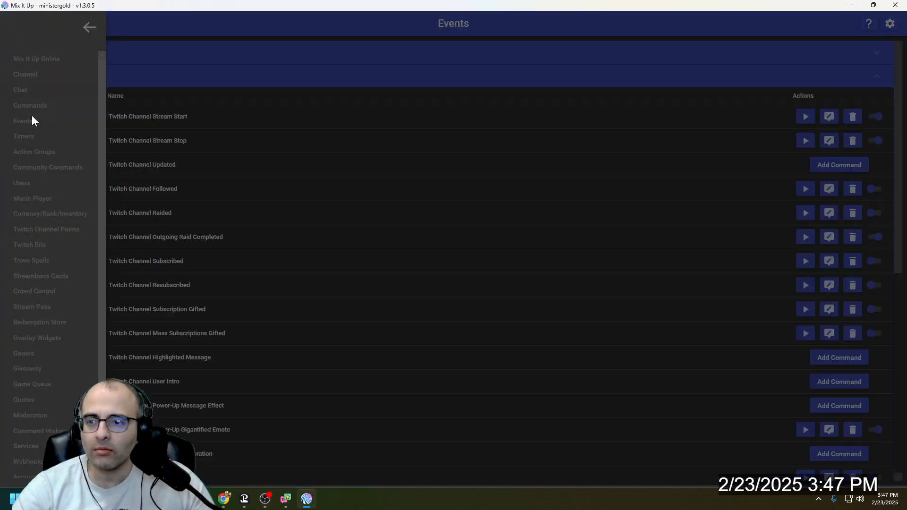
{"action": "scroll", "coordinate": [777, 156], "scroll_direction": "down", "scroll_amount": 6}
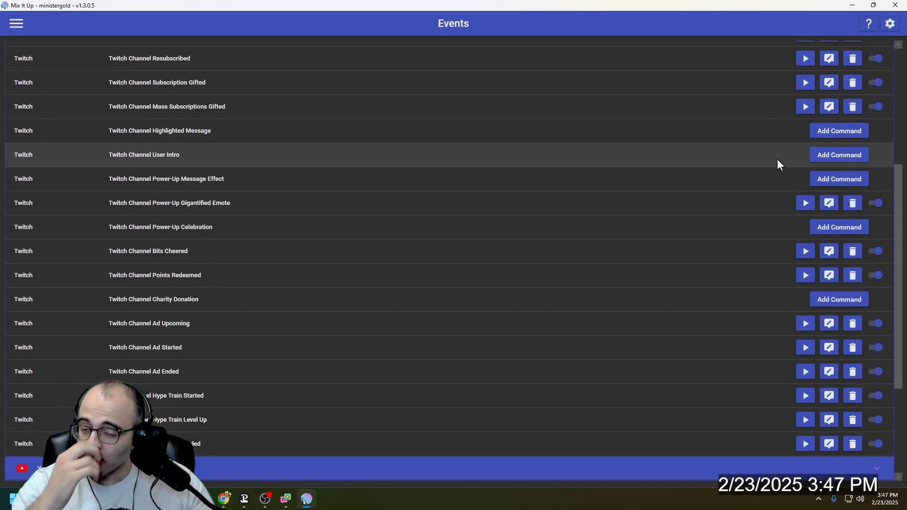
{"action": "scroll", "coordinate": [724, 140], "scroll_direction": "up", "scroll_amount": 3}
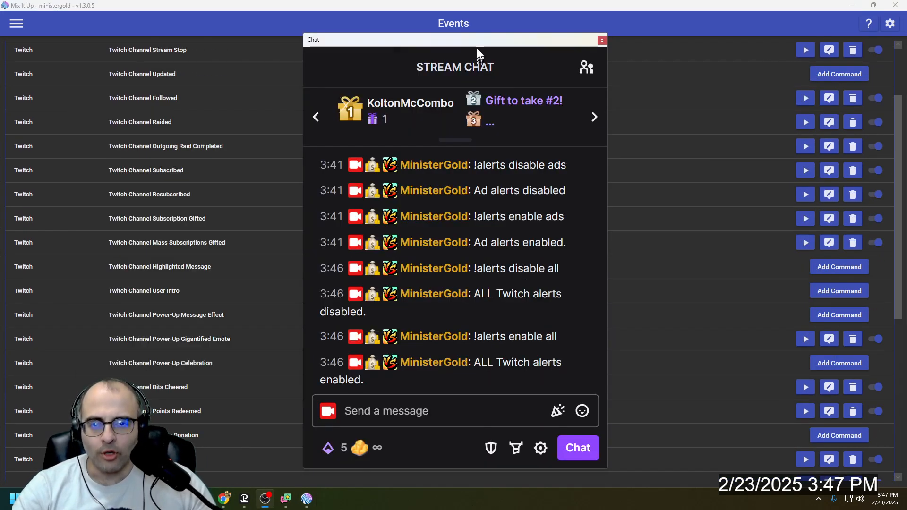
{"action": "left_click", "coordinate": [601, 40]}
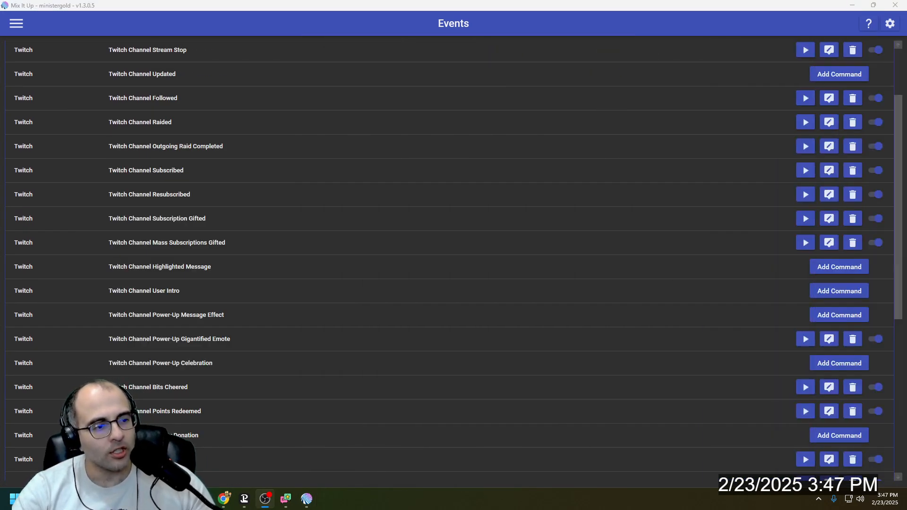